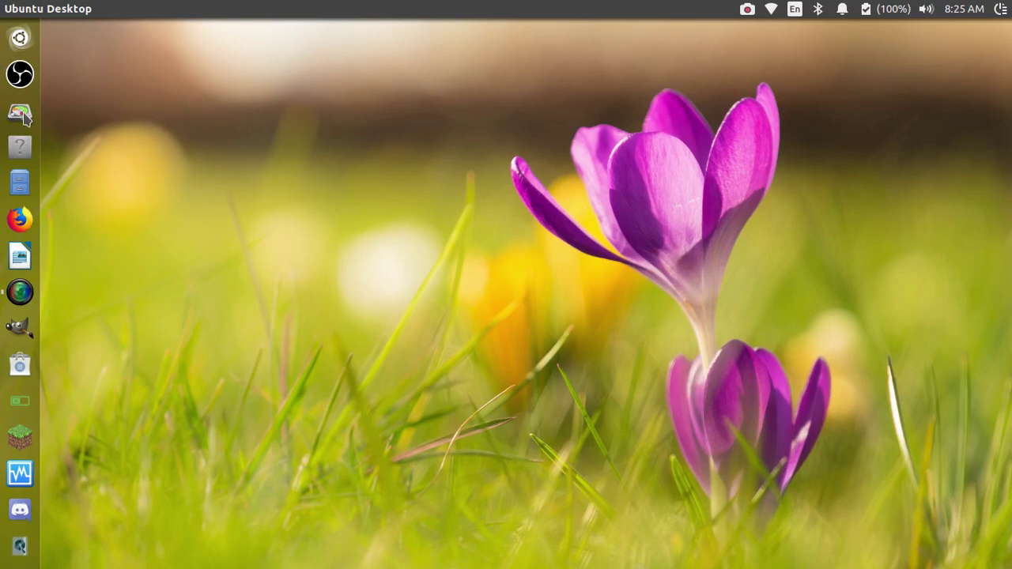
Step: Launch GParted and authenticate with the administrator password
{"action": "left_click", "coordinate": [21, 114]}
{"action": "type", "text": "••••••••••"}
{"action": "key", "text": "Return"}
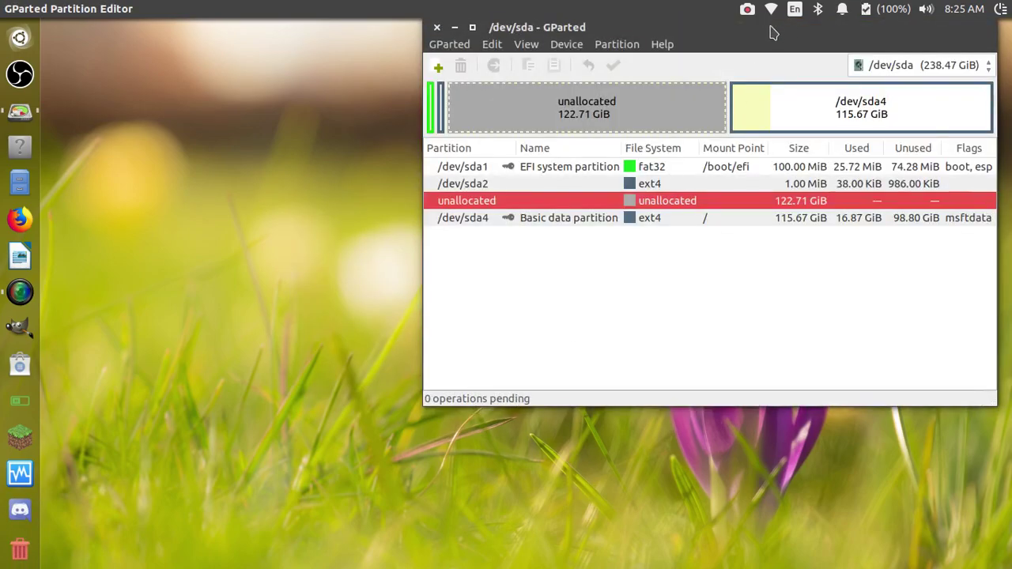
Step: Move the GParted window to the screen centre and maximise it
{"action": "left_click_drag", "start_coordinate": [770, 29], "coordinate": [609, 73]}
{"action": "left_click", "coordinate": [297, 90]}
{"action": "left_click", "coordinate": [321, 74]}
{"action": "left_click", "coordinate": [321, 73]}
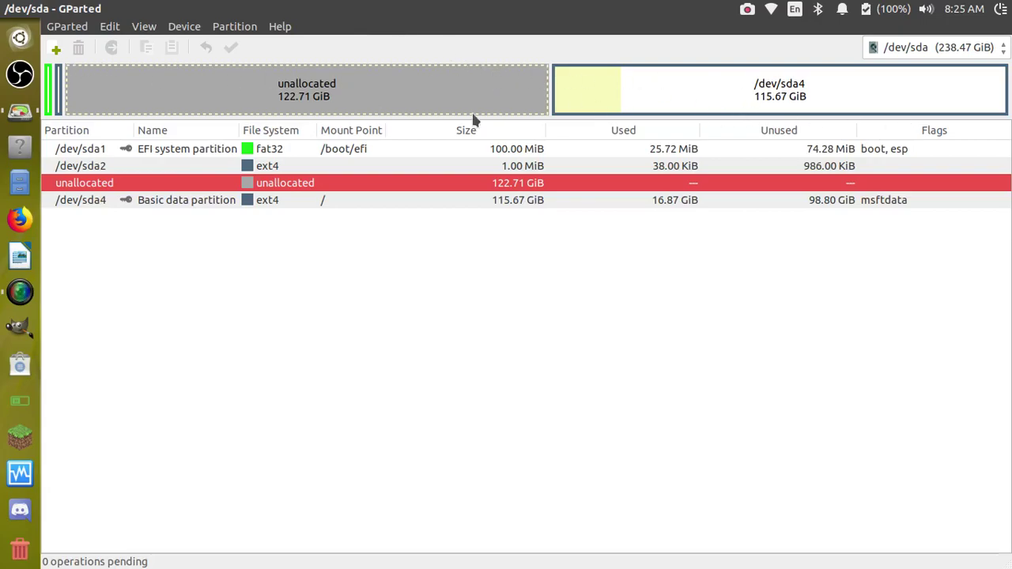
Step: Step through sda1, sda2 and the unallocated space in the partition list
{"action": "left_click", "coordinate": [58, 104]}
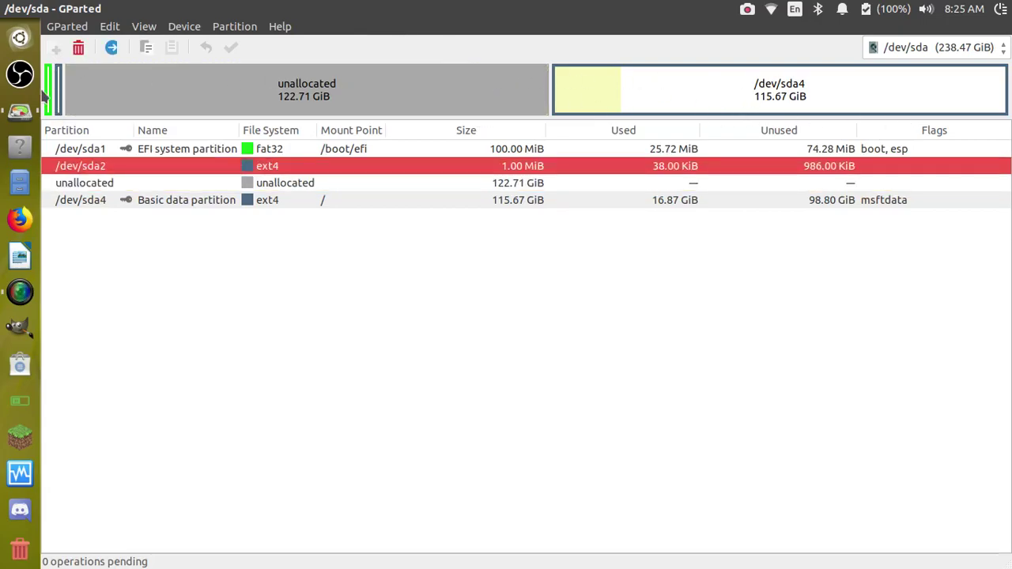
{"action": "left_click", "coordinate": [47, 93]}
{"action": "left_click", "coordinate": [57, 93]}
{"action": "left_click", "coordinate": [46, 94]}
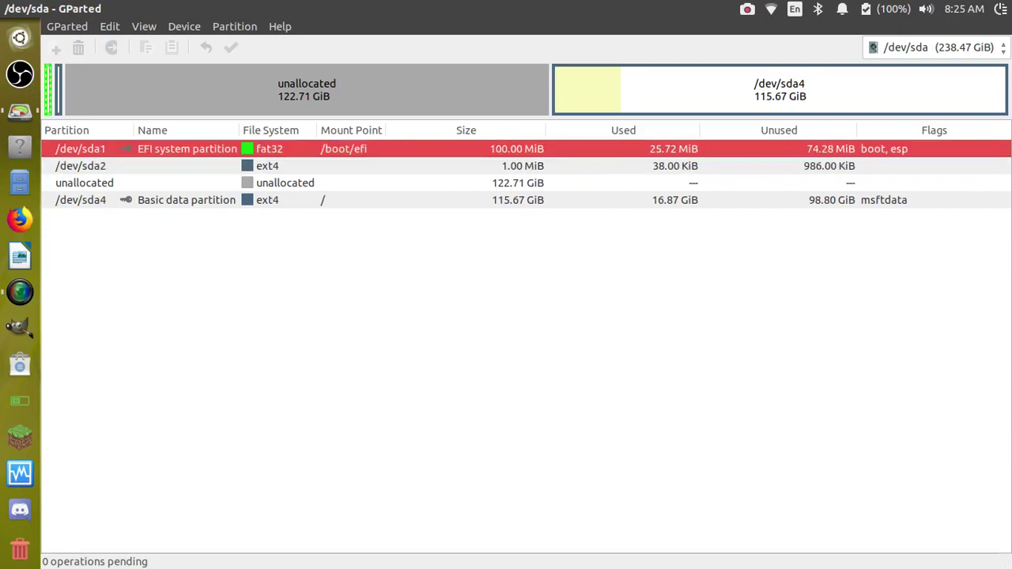
{"action": "key", "text": "Down"}
{"action": "key", "text": "Down"}
{"action": "key", "text": "Up"}
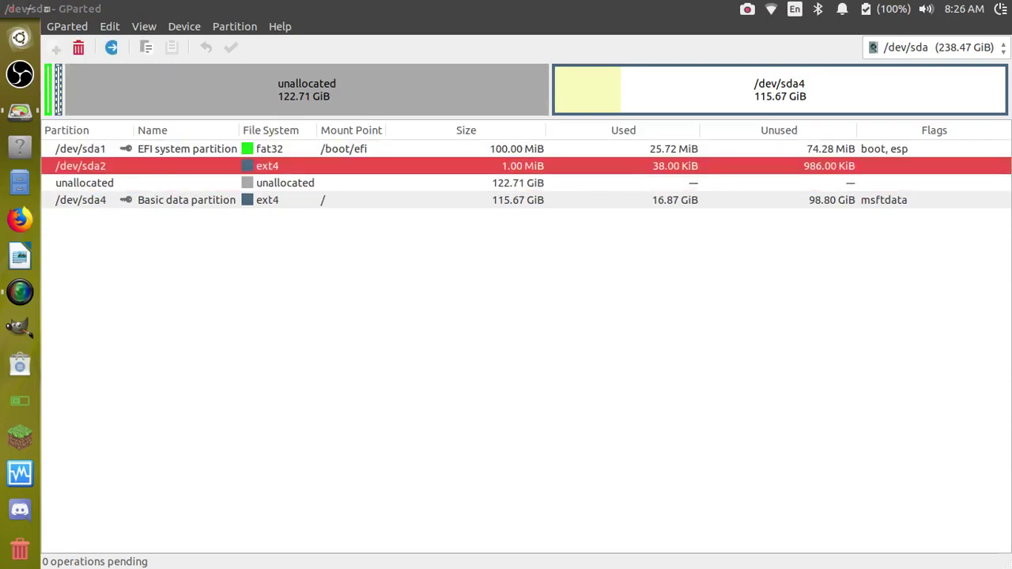
Step: Open and close OBS Studio, GIMP and a Terminal window in turn
{"action": "left_click", "coordinate": [12, 9]}
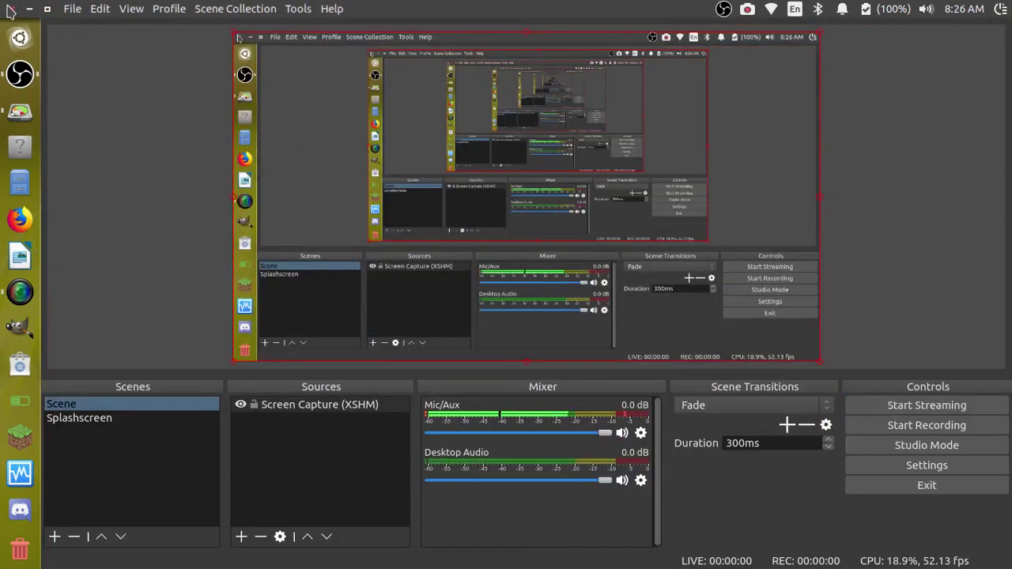
{"action": "left_click", "coordinate": [12, 9]}
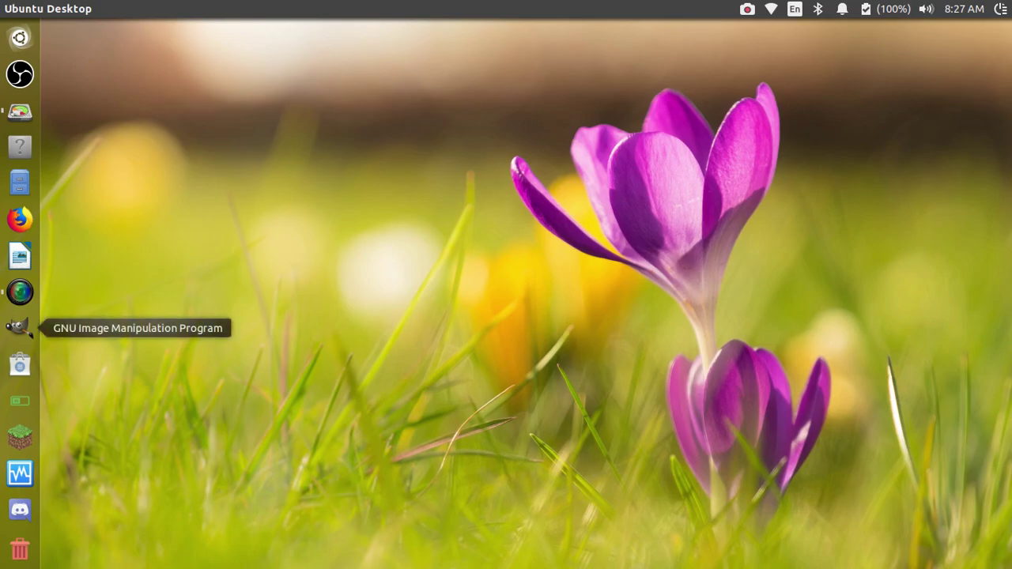
{"action": "left_click", "coordinate": [19, 327]}
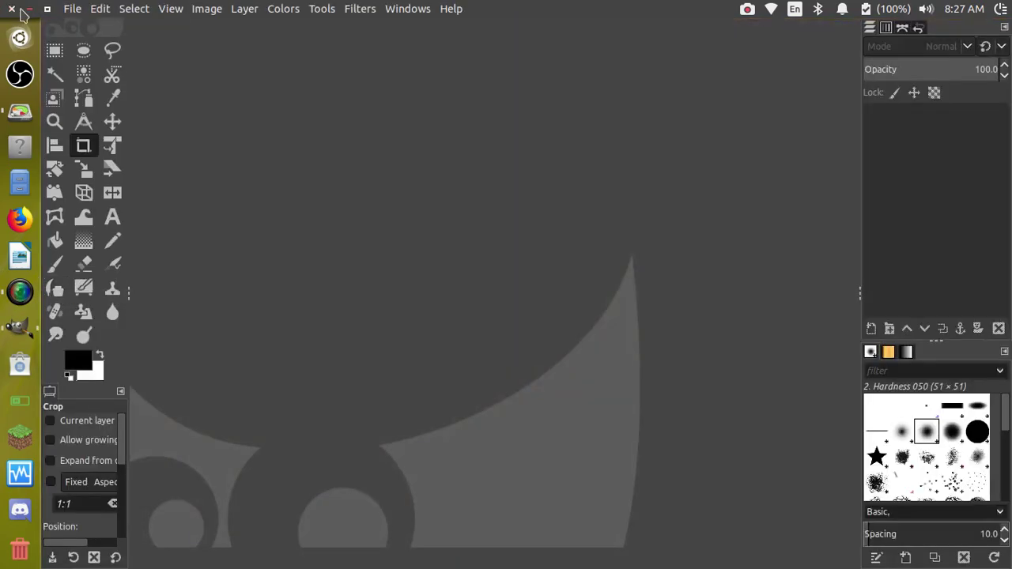
{"action": "left_click", "coordinate": [12, 7]}
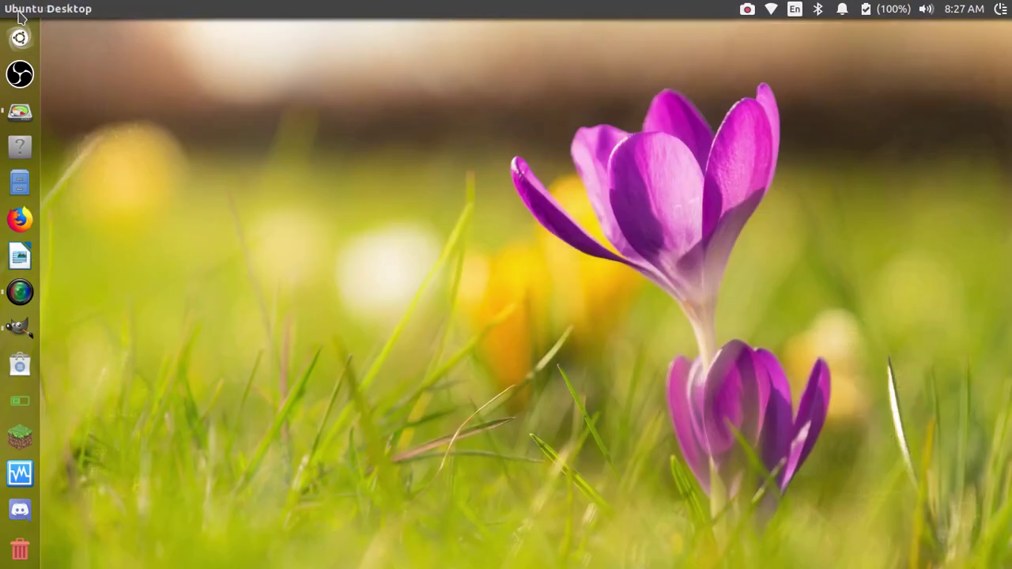
{"action": "left_click", "coordinate": [31, 152]}
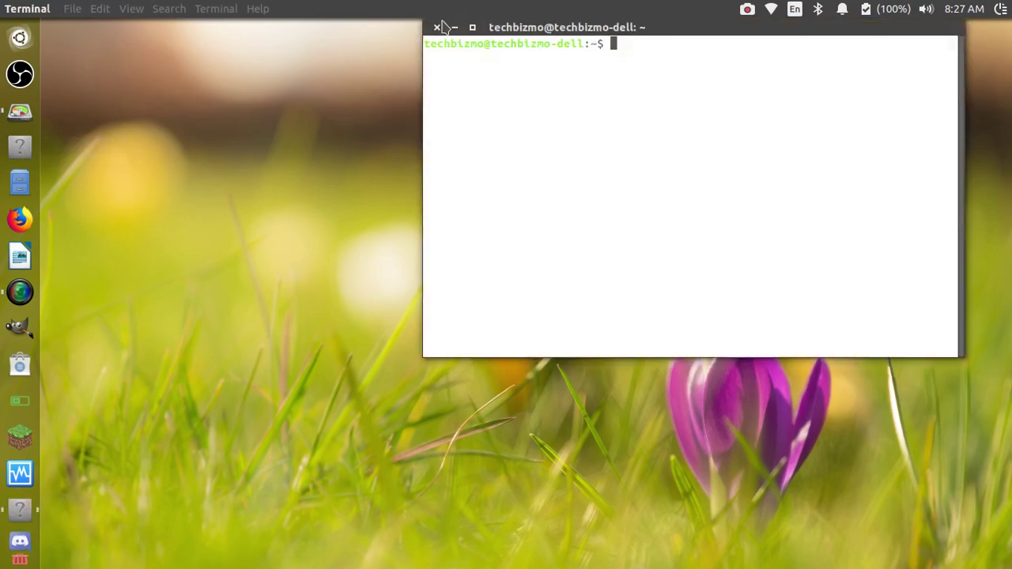
{"action": "left_click", "coordinate": [437, 28]}
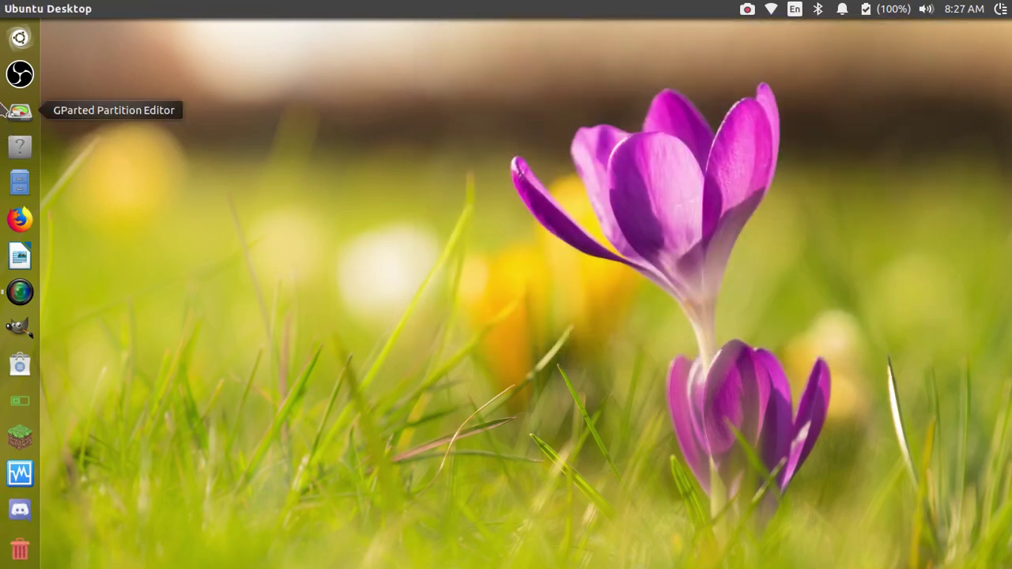
{"action": "left_click", "coordinate": [30, 120]}
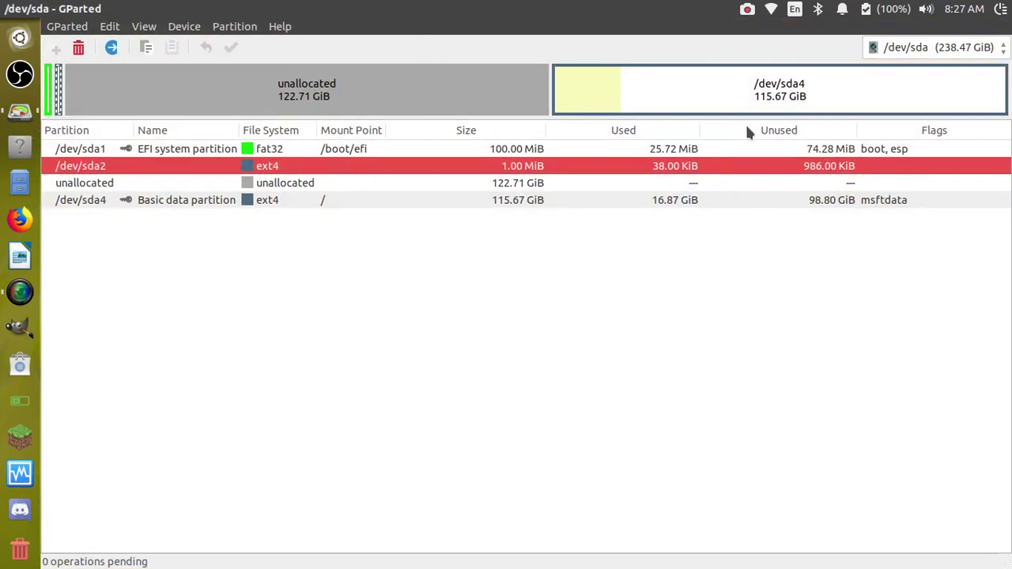
{"action": "left_click", "coordinate": [474, 100]}
{"action": "left_click", "coordinate": [688, 84]}
{"action": "left_click", "coordinate": [490, 99]}
{"action": "left_click", "coordinate": [685, 88]}
{"action": "left_click", "coordinate": [519, 111]}
{"action": "right_click", "coordinate": [642, 114]}
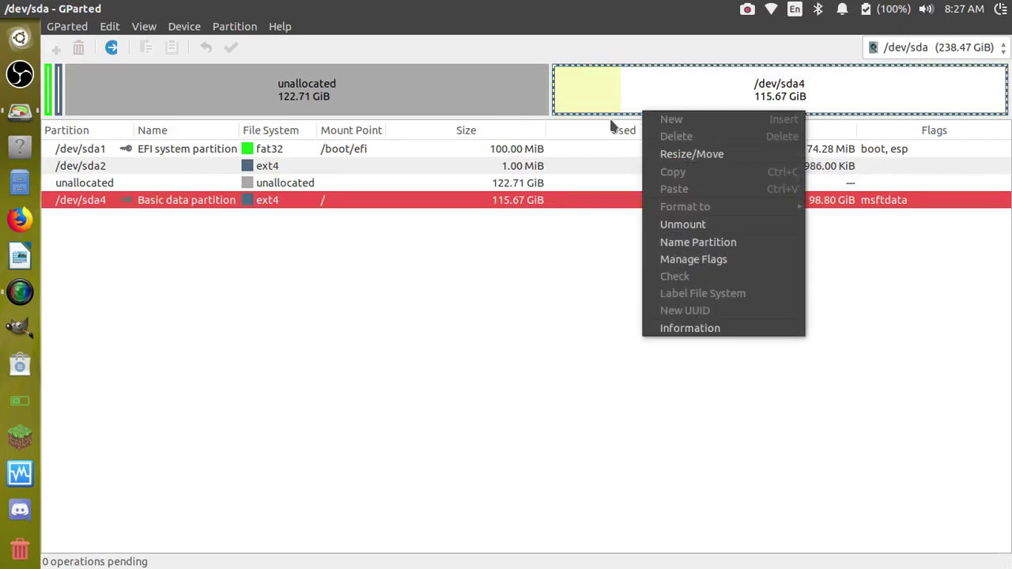
{"action": "left_click", "coordinate": [712, 166]}
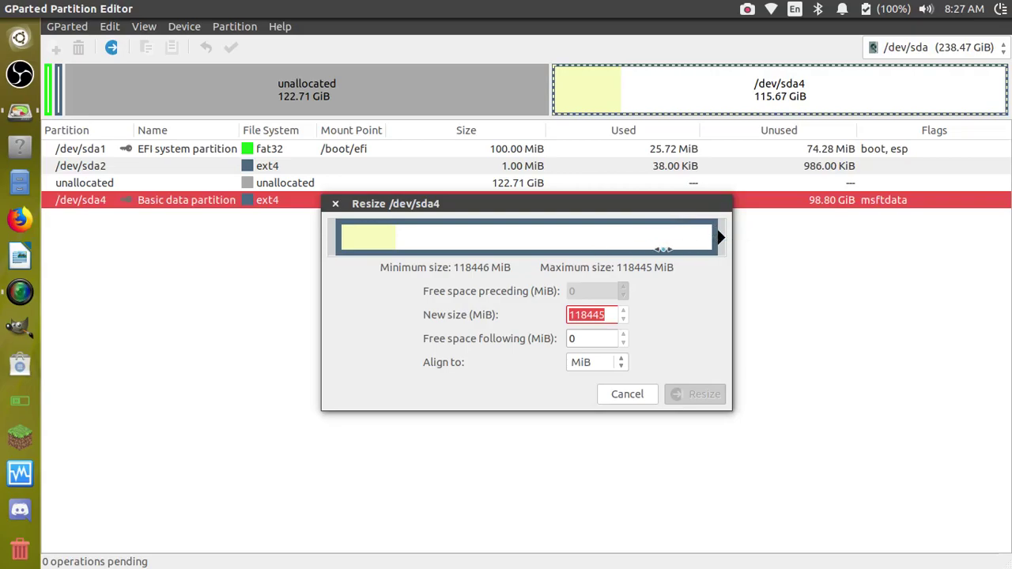
{"action": "left_click", "coordinate": [639, 400]}
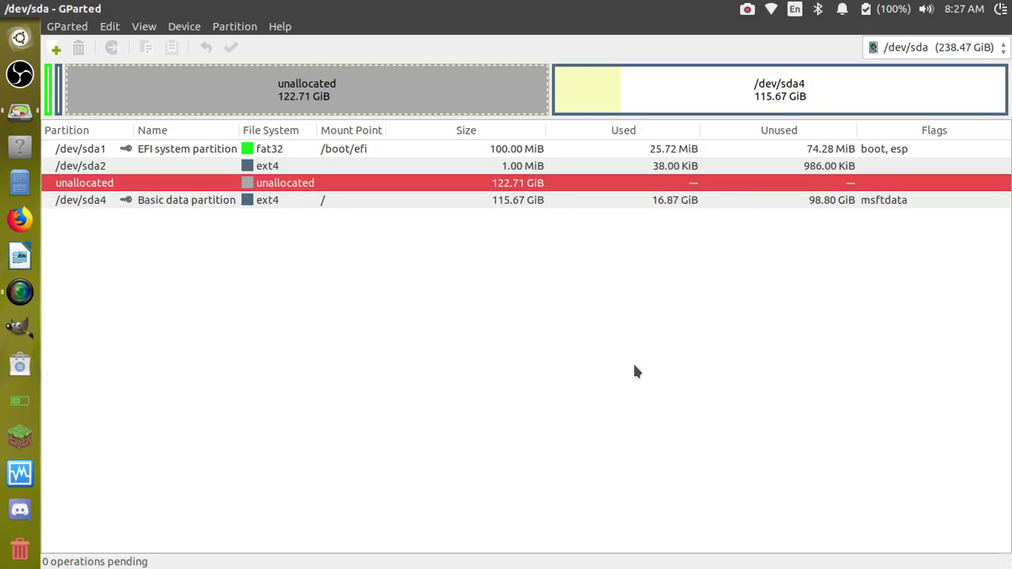
{"action": "right_click", "coordinate": [644, 106]}
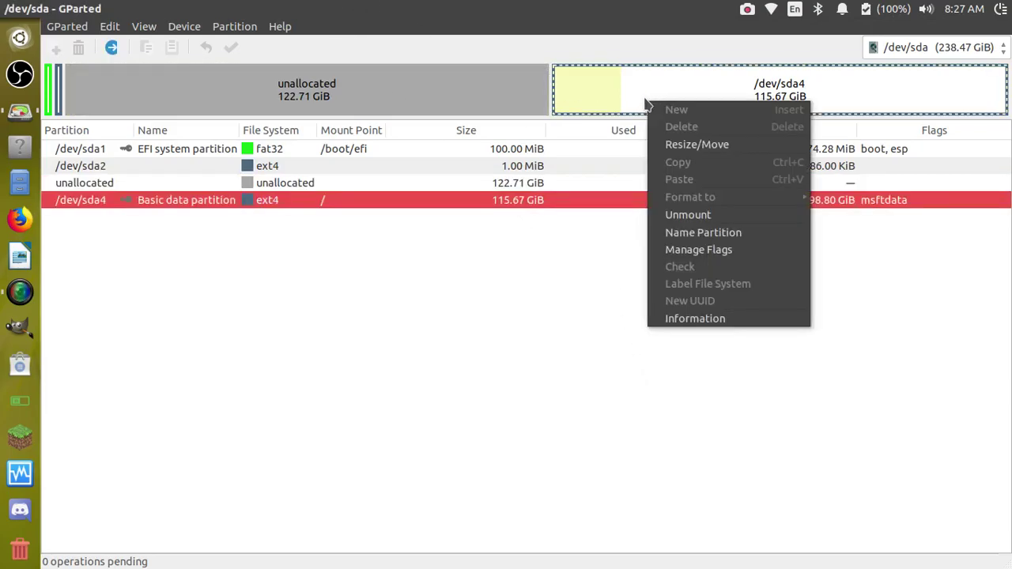
{"action": "left_click", "coordinate": [699, 233]}
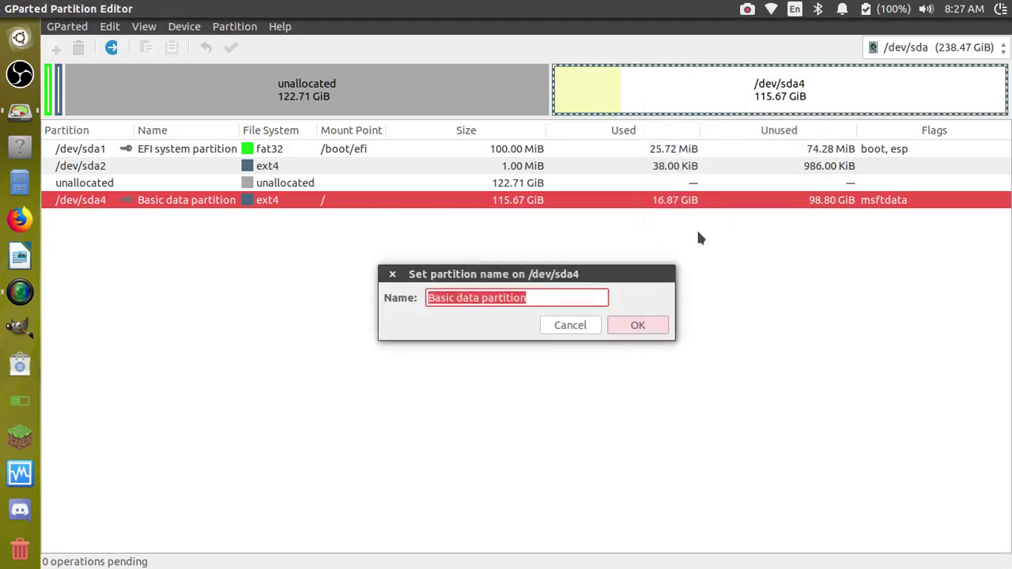
{"action": "left_click", "coordinate": [566, 326]}
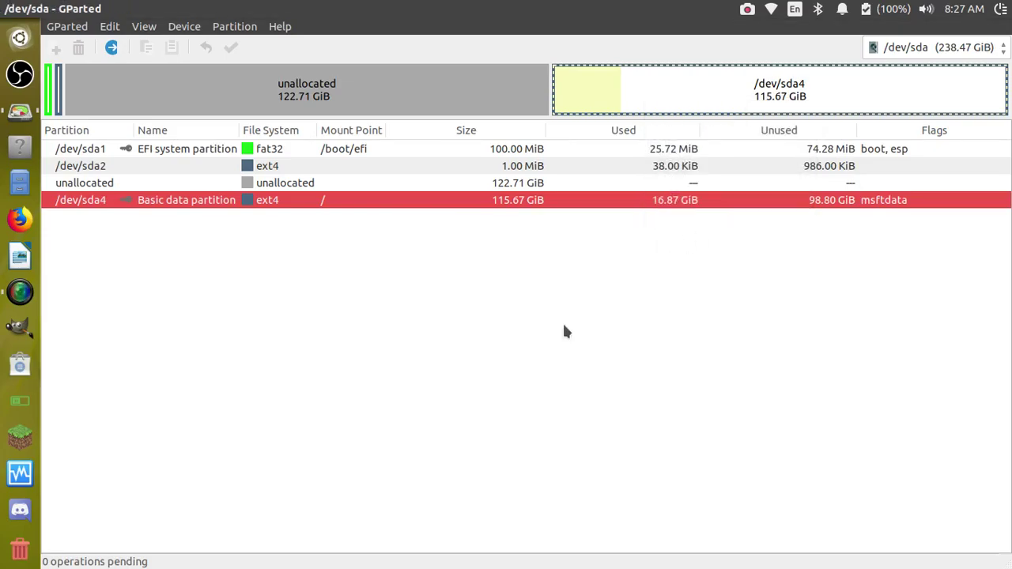
Step: Inspect the unallocated space's actions, start a new partition there, then cancel it
{"action": "right_click", "coordinate": [461, 83]}
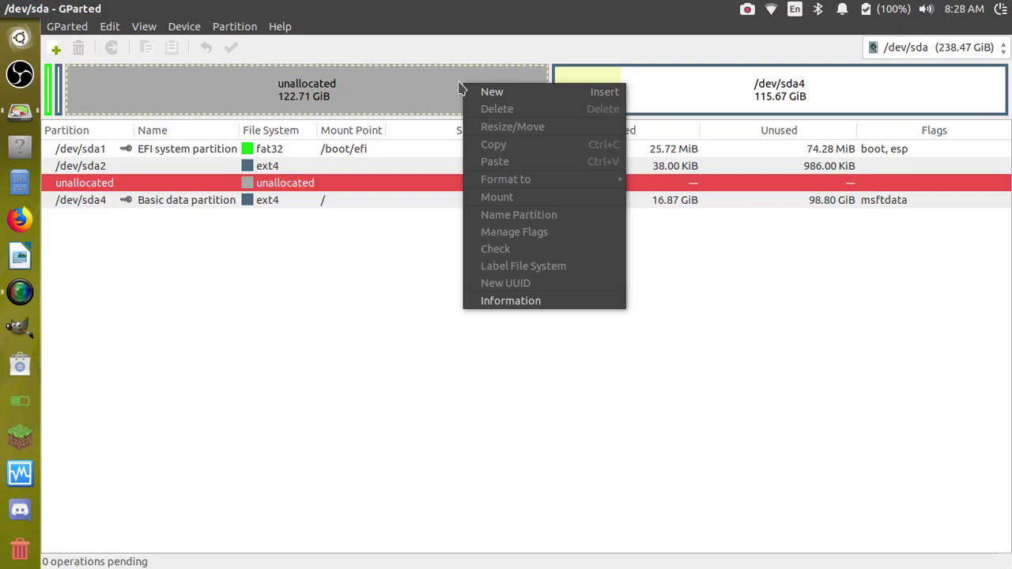
{"action": "left_click", "coordinate": [638, 89]}
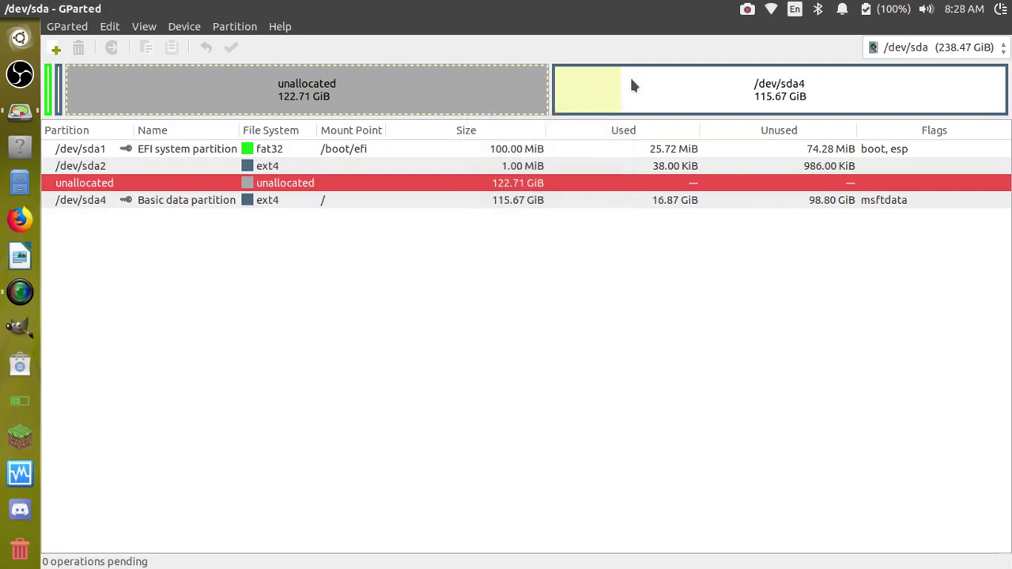
{"action": "left_click", "coordinate": [639, 89]}
{"action": "left_click", "coordinate": [418, 79]}
{"action": "double_click", "coordinate": [306, 91]}
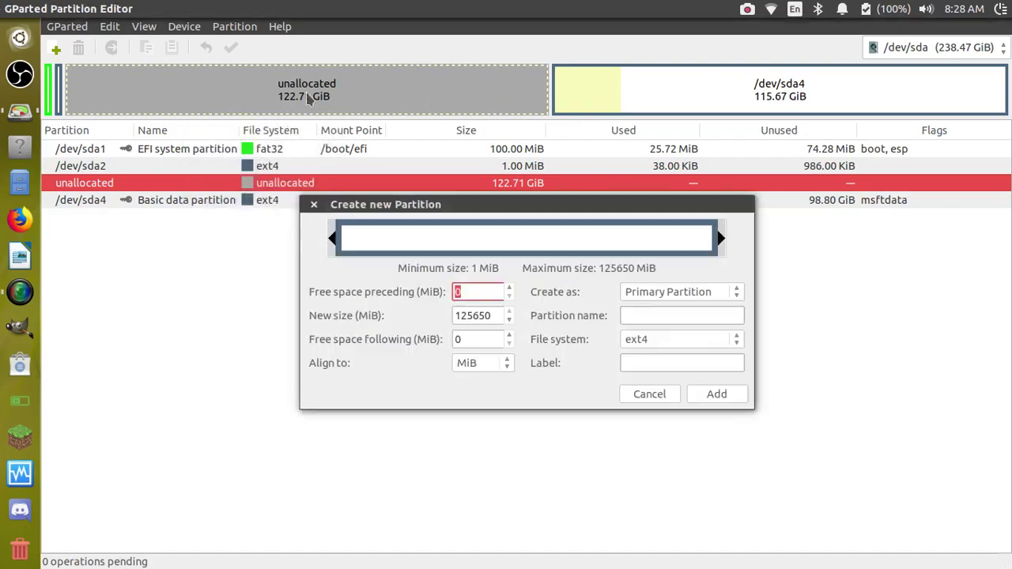
{"action": "left_click", "coordinate": [660, 394]}
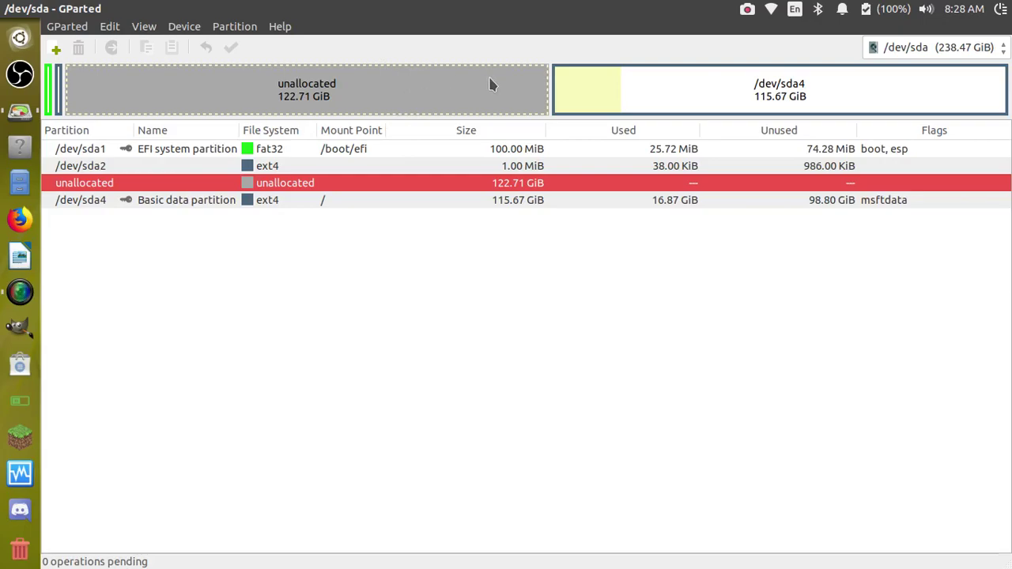
Step: Queue a new partition named 'Windows 10' in the 122.71 GiB unallocated block
{"action": "right_click", "coordinate": [387, 104]}
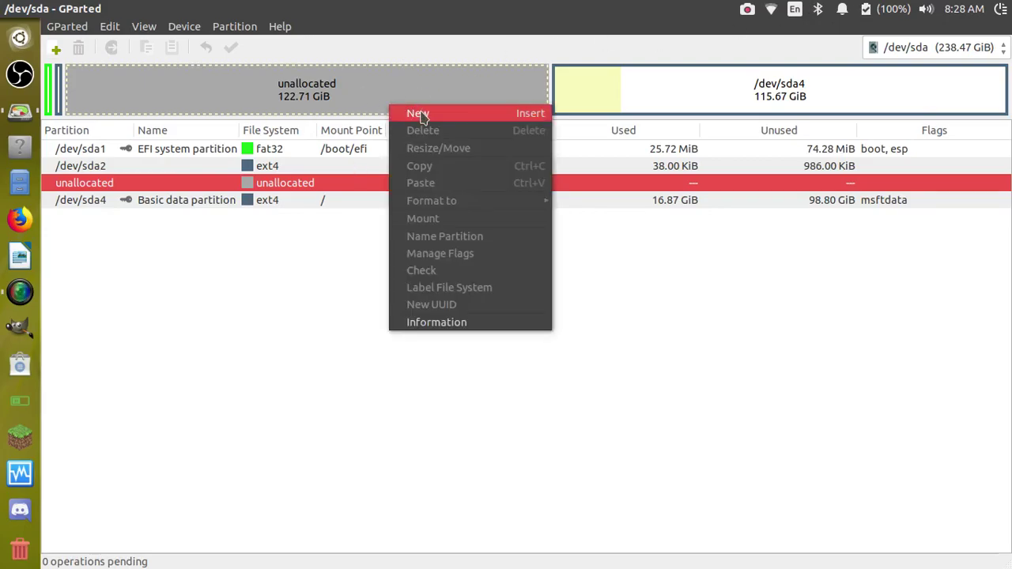
{"action": "left_click", "coordinate": [419, 114]}
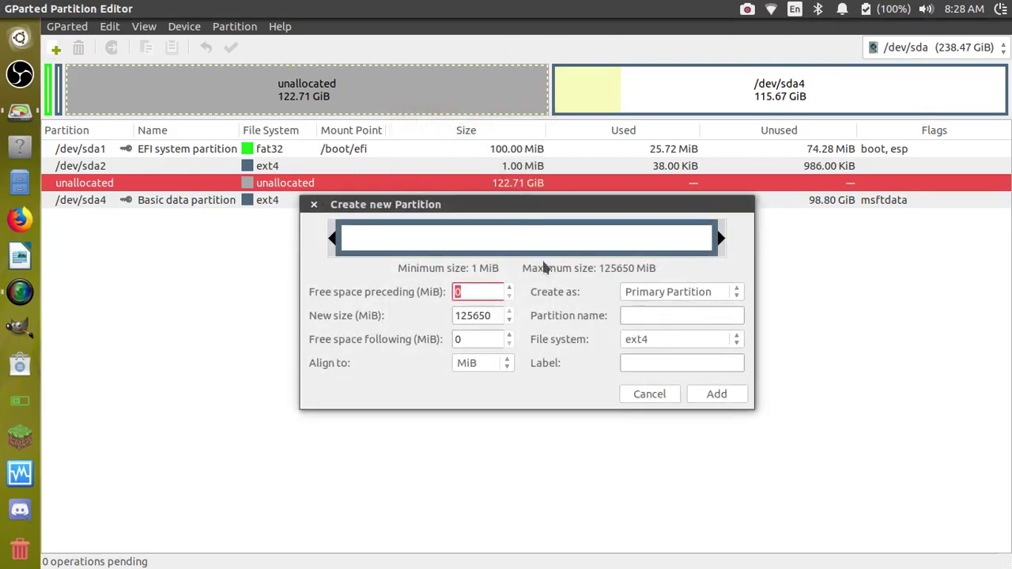
{"action": "left_click", "coordinate": [630, 313]}
{"action": "type", "text": "Windows"}
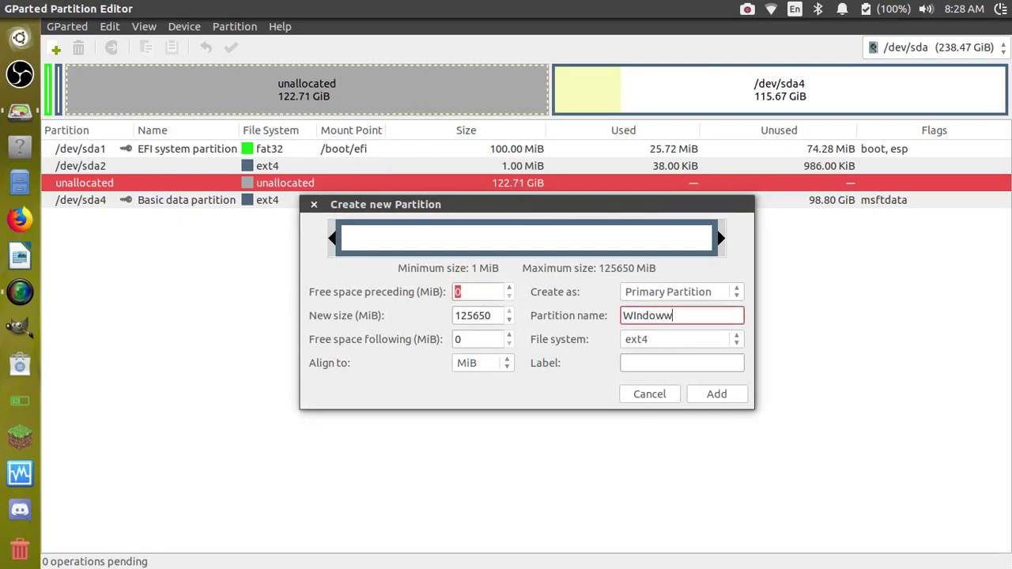
{"action": "key", "text": "BackSpace"}
{"action": "key", "text": "BackSpace"}
{"action": "key", "text": "BackSpace"}
{"action": "key", "text": "BackSpace"}
{"action": "key", "text": "BackSpace"}
{"action": "key", "text": "BackSpace"}
{"action": "type", "text": "idnows"}
{"action": "key", "text": "BackSpace"}
{"action": "key", "text": "BackSpace"}
{"action": "key", "text": "BackSpace"}
{"action": "key", "text": "BackSpace"}
{"action": "key", "text": "BackSpace"}
{"action": "type", "text": "ndows 10"}
{"action": "left_click", "coordinate": [731, 399]}
{"action": "right_click", "coordinate": [370, 98]}
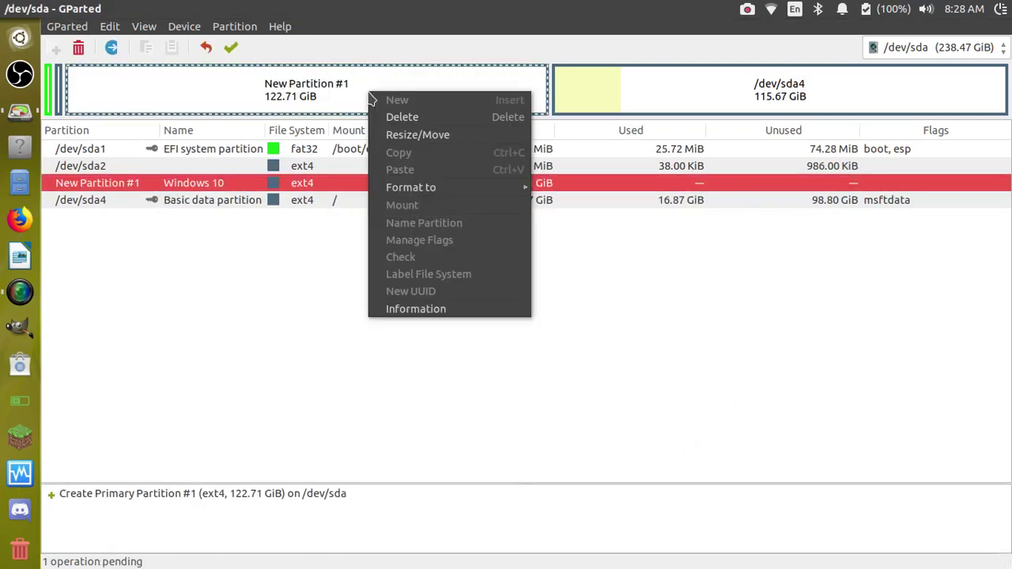
{"action": "left_click", "coordinate": [397, 132]}
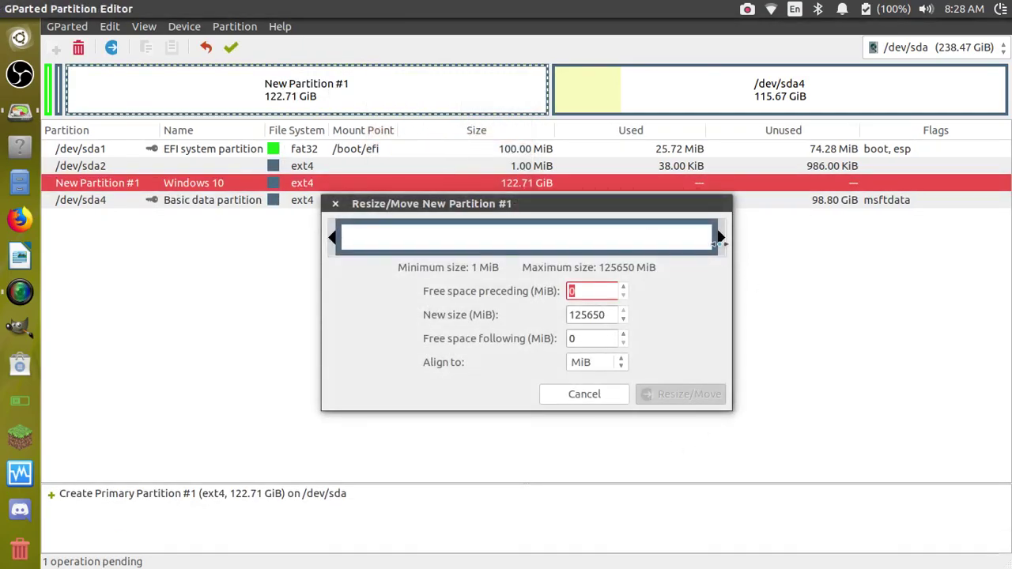
{"action": "left_click_drag", "start_coordinate": [721, 237], "coordinate": [558, 236]}
{"action": "left_click", "coordinate": [620, 402]}
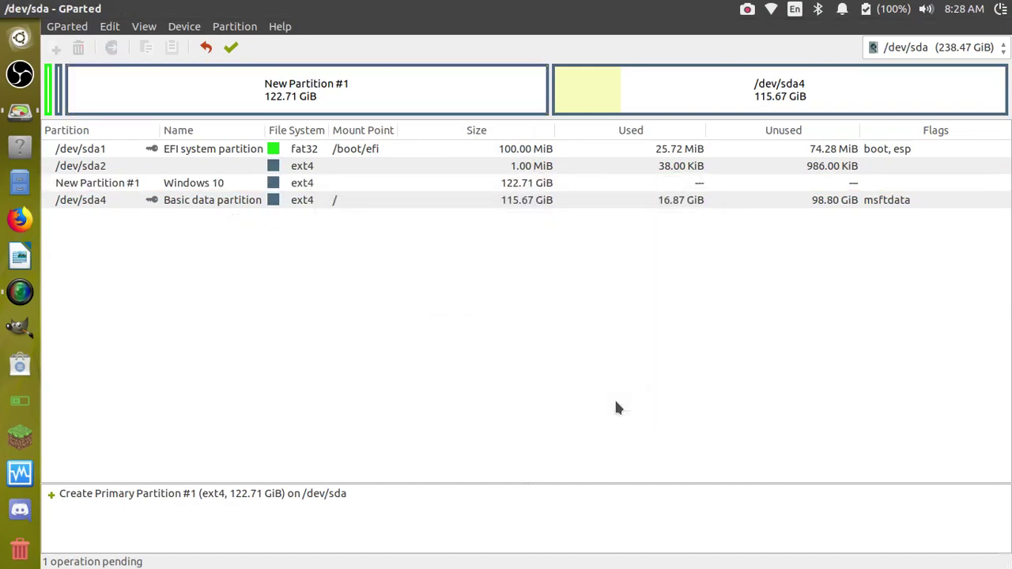
{"action": "double_click", "coordinate": [426, 75]}
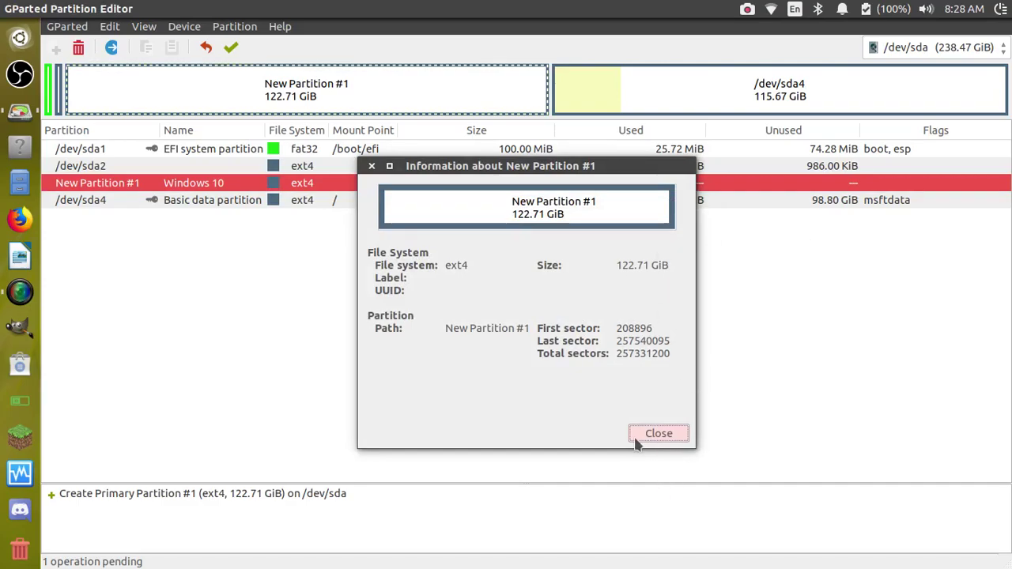
{"action": "left_click", "coordinate": [656, 433]}
{"action": "right_click", "coordinate": [399, 79]}
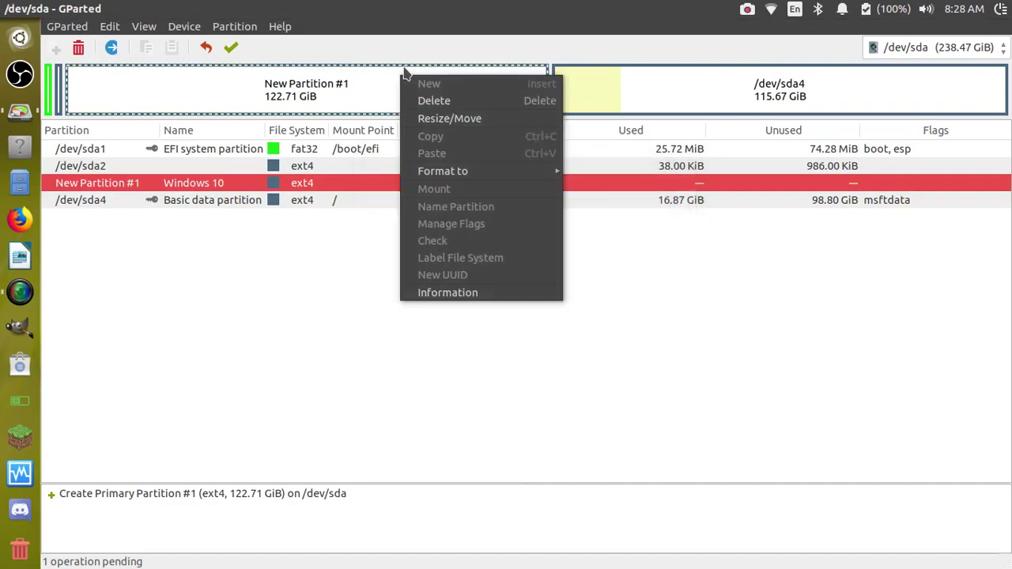
{"action": "left_click", "coordinate": [447, 119]}
{"action": "left_click", "coordinate": [558, 402]}
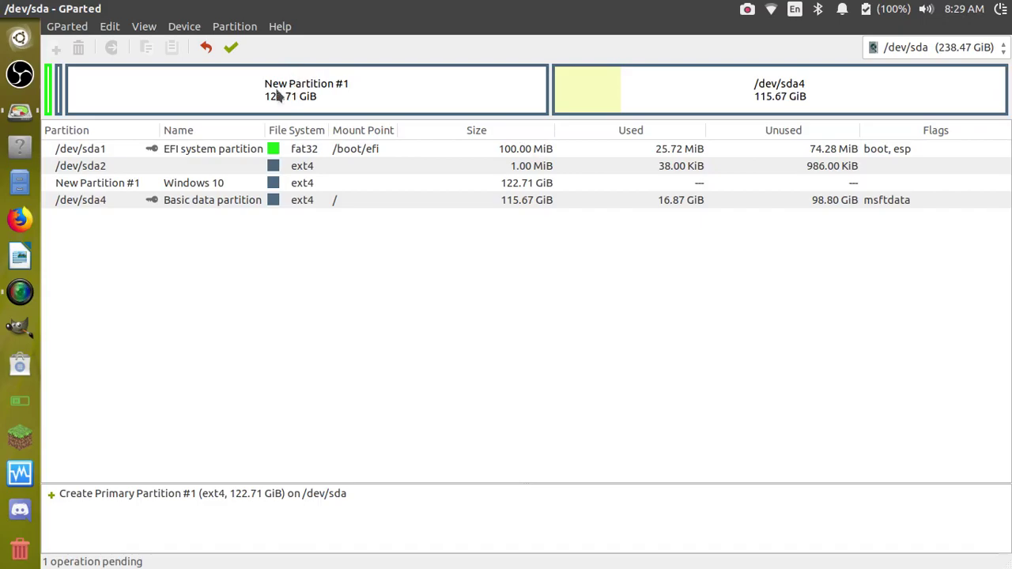
{"action": "left_click", "coordinate": [346, 182]}
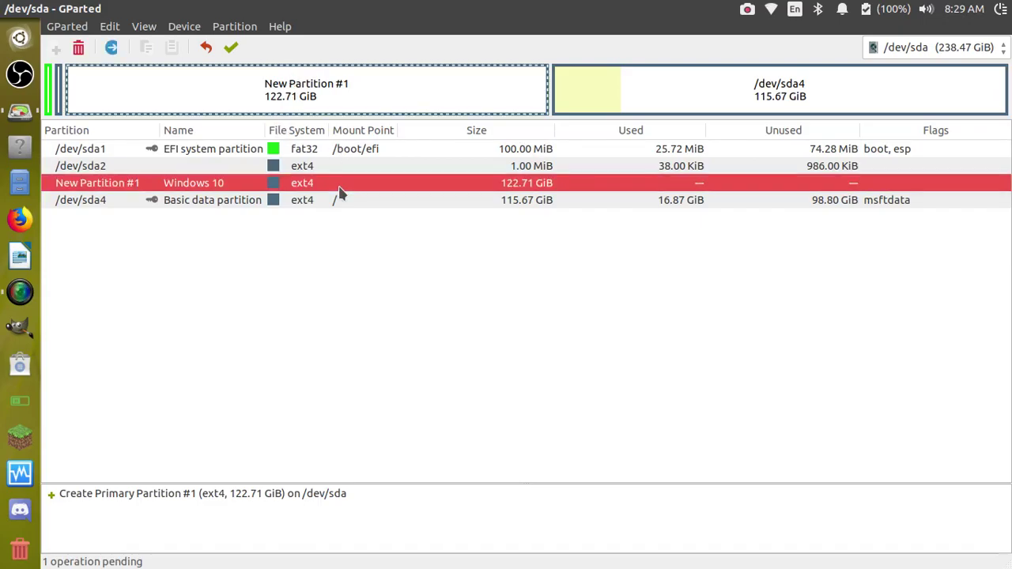
{"action": "left_click", "coordinate": [305, 166]}
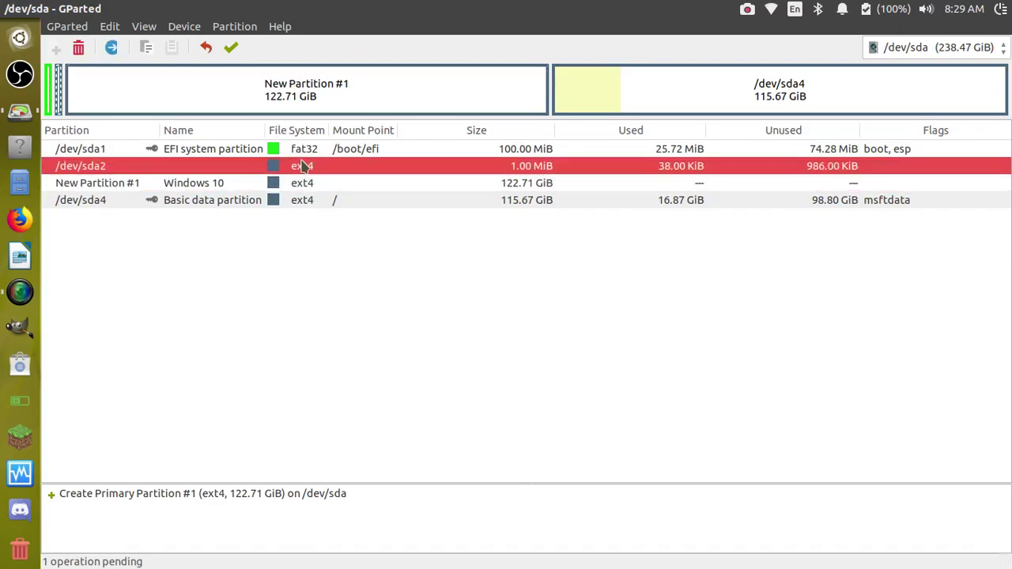
{"action": "right_click", "coordinate": [308, 166]}
{"action": "left_click", "coordinate": [366, 208]}
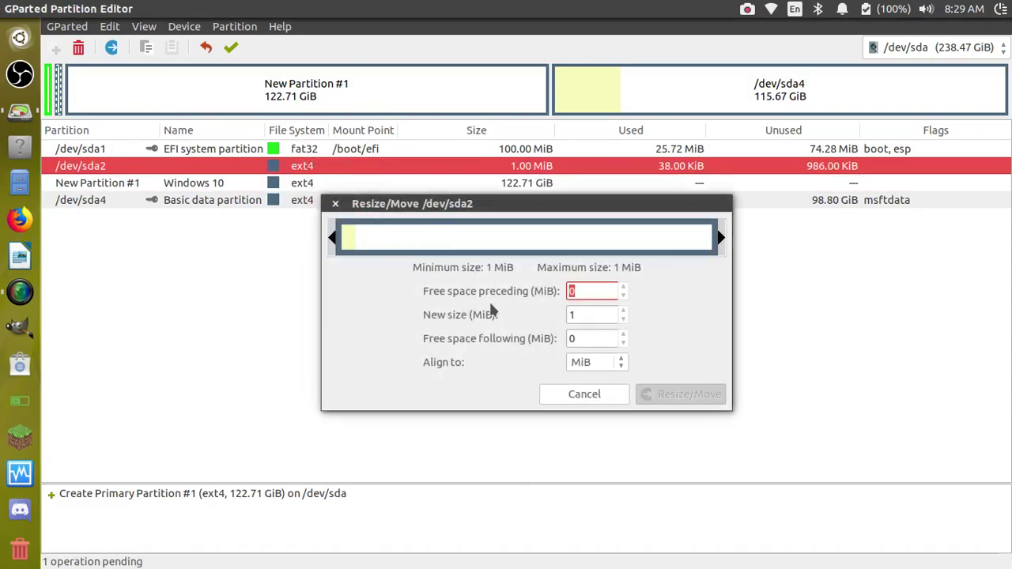
{"action": "left_click", "coordinate": [578, 396]}
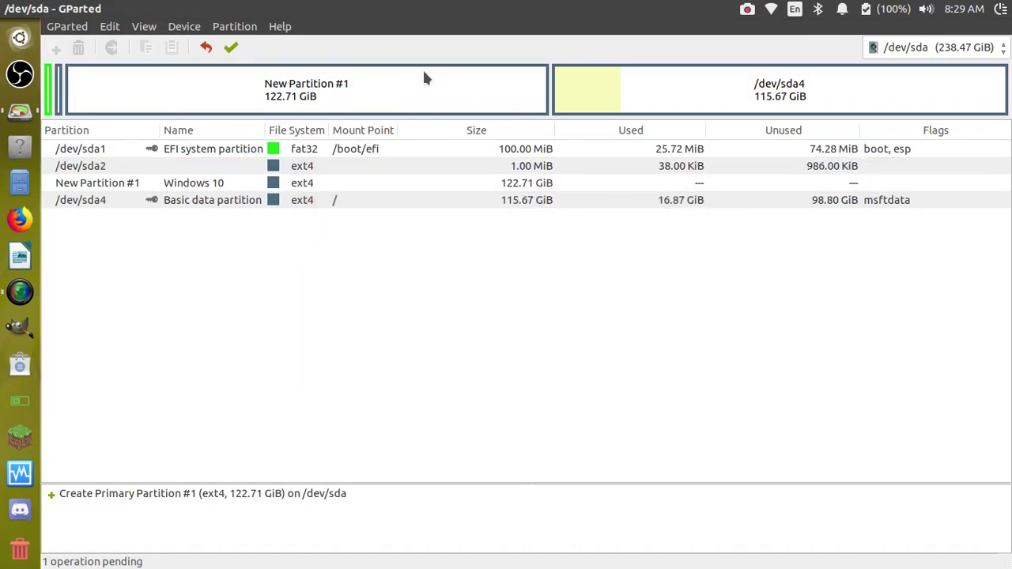
{"action": "left_click", "coordinate": [79, 28]}
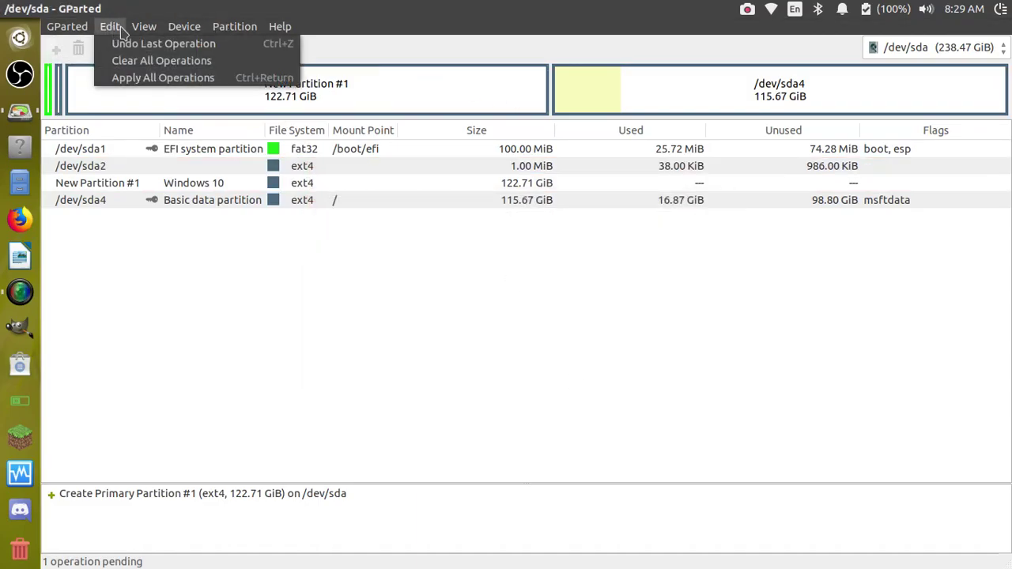
{"action": "mouse_move", "coordinate": [196, 28]}
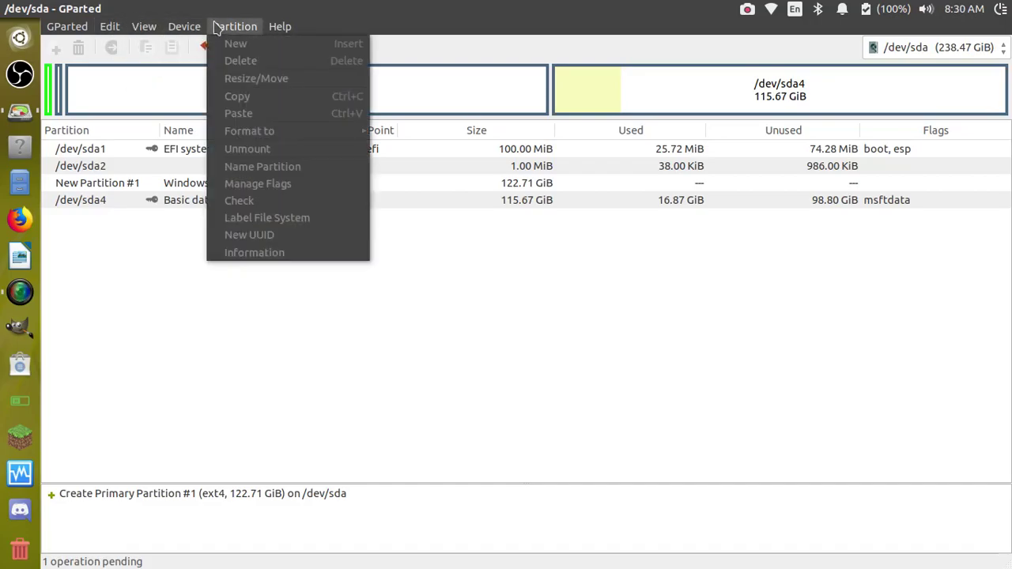
{"action": "mouse_move", "coordinate": [234, 27]}
{"action": "left_click", "coordinate": [476, 77]}
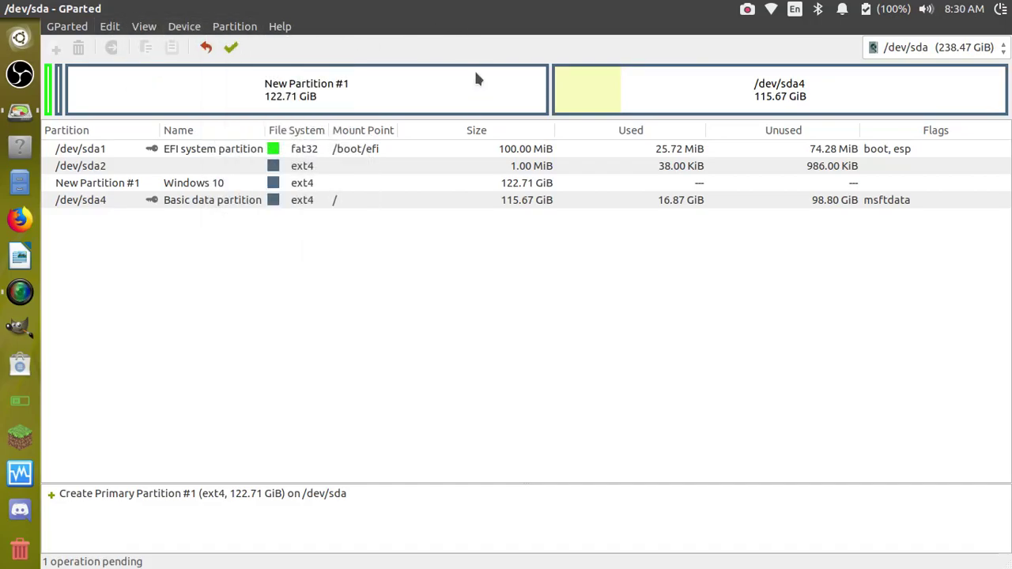
Step: Apply the pending partition creation and close the operations report
{"action": "left_click", "coordinate": [231, 48]}
{"action": "left_click", "coordinate": [684, 346]}
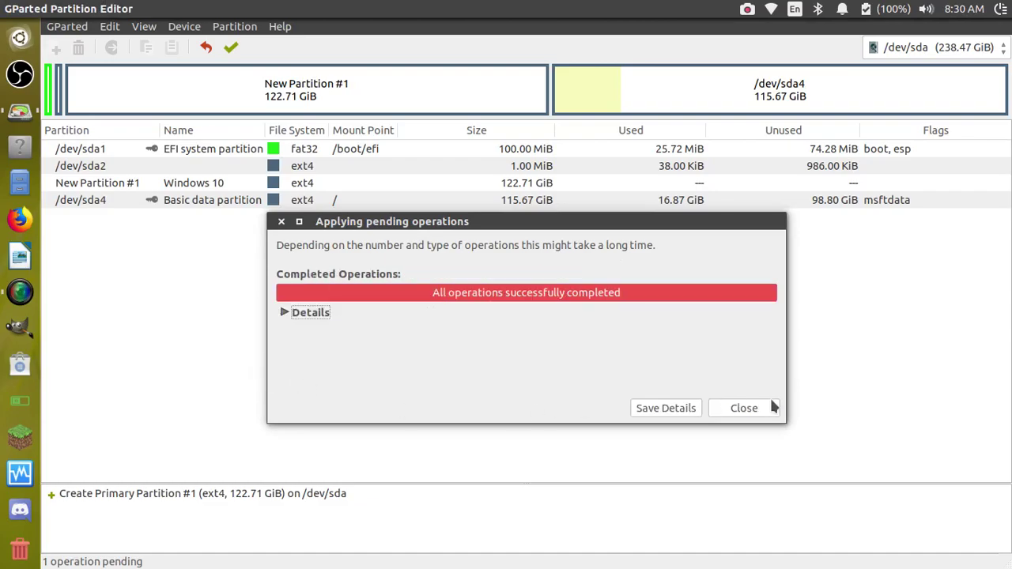
{"action": "left_click", "coordinate": [771, 406]}
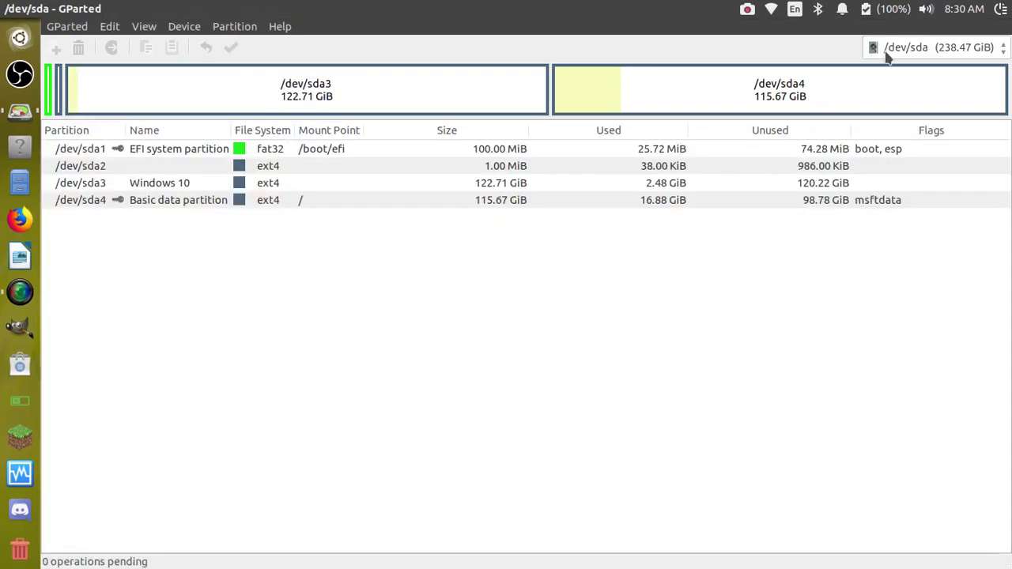
Step: Check the disk list, keeping /dev/sda as the displayed device
{"action": "left_click", "coordinate": [899, 49]}
{"action": "left_click", "coordinate": [900, 50]}
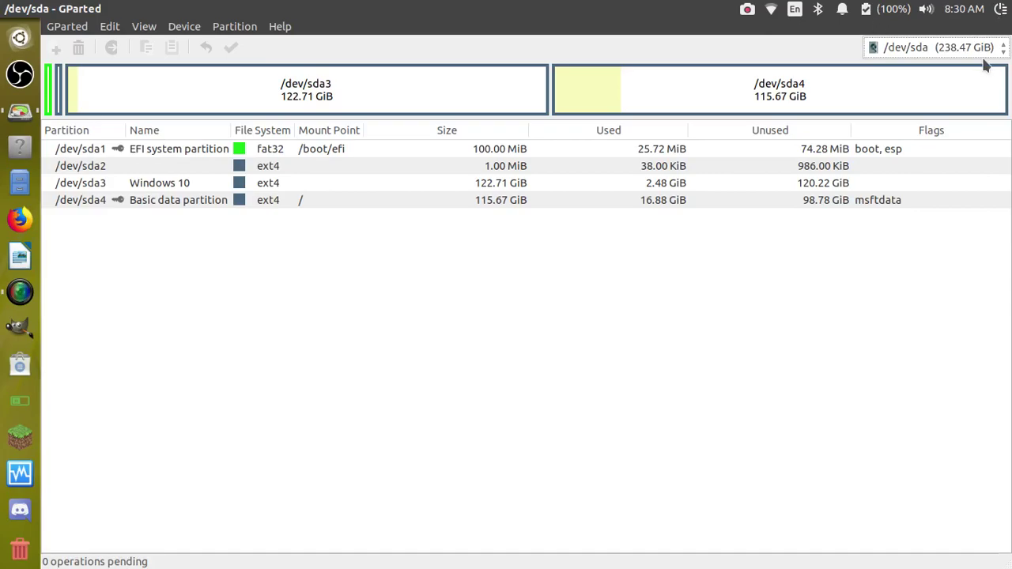
{"action": "left_click", "coordinate": [939, 49]}
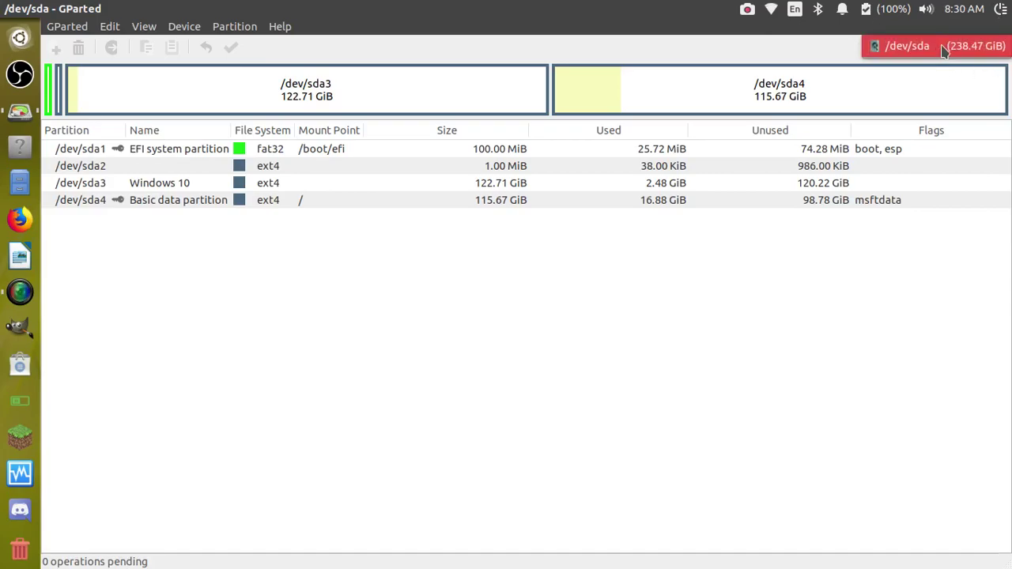
{"action": "left_click", "coordinate": [938, 48]}
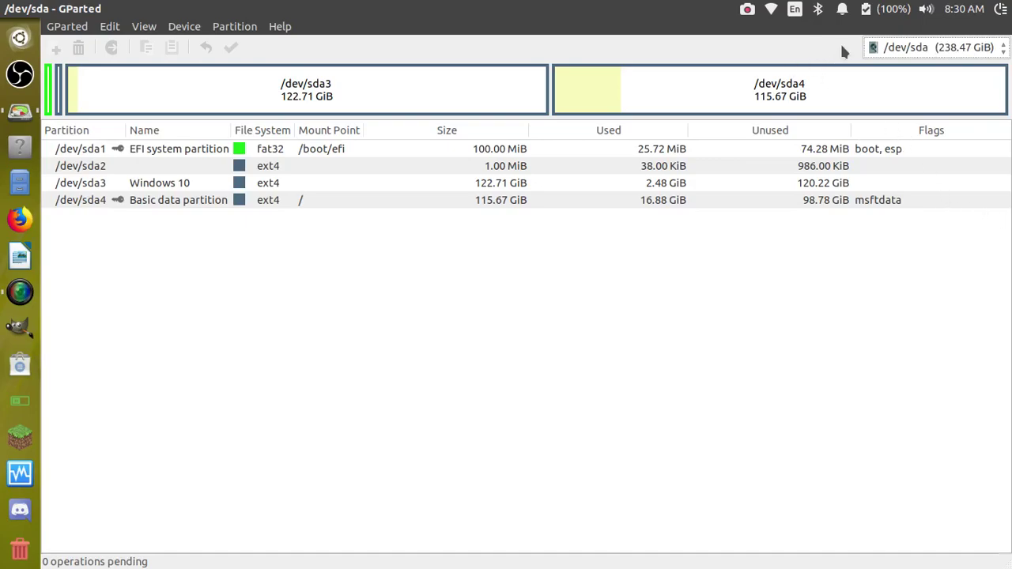
{"action": "left_click", "coordinate": [901, 49]}
Step: Keep /dev/sda displayed and queue formatting /dev/sda3 as ext4
{"action": "left_click", "coordinate": [898, 48]}
{"action": "right_click", "coordinate": [507, 105]}
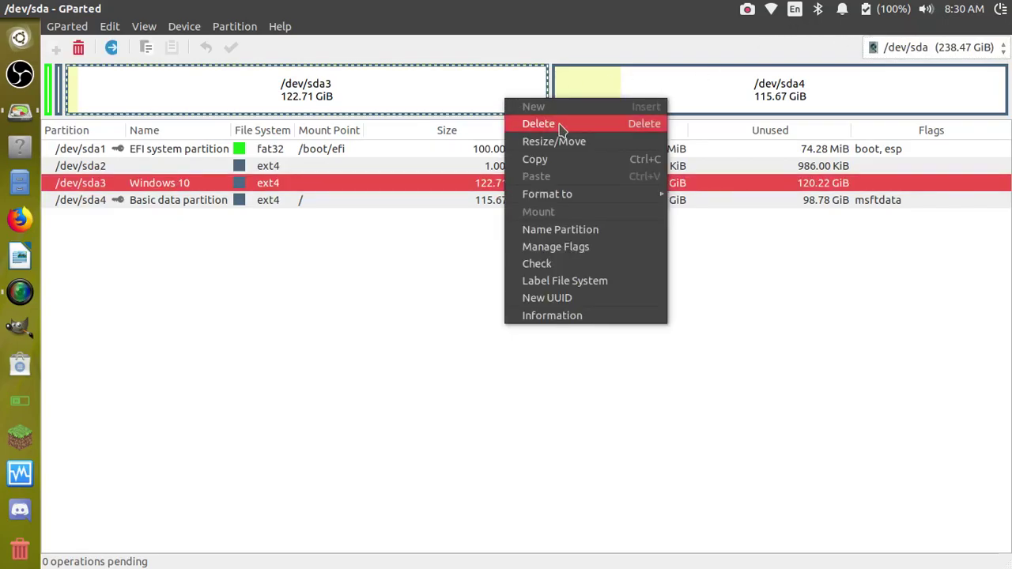
{"action": "mouse_move", "coordinate": [589, 200]}
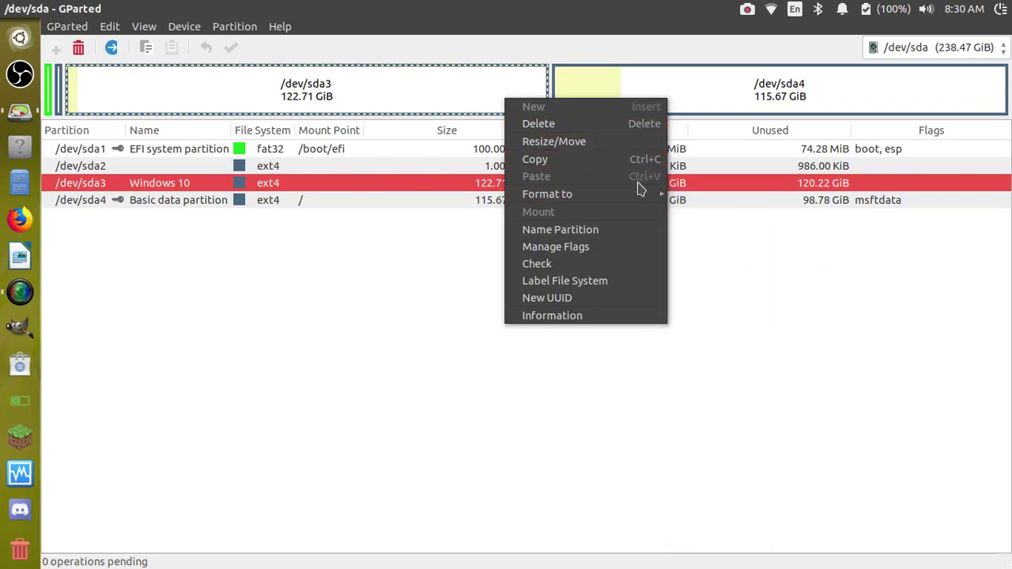
{"action": "mouse_move", "coordinate": [664, 194]}
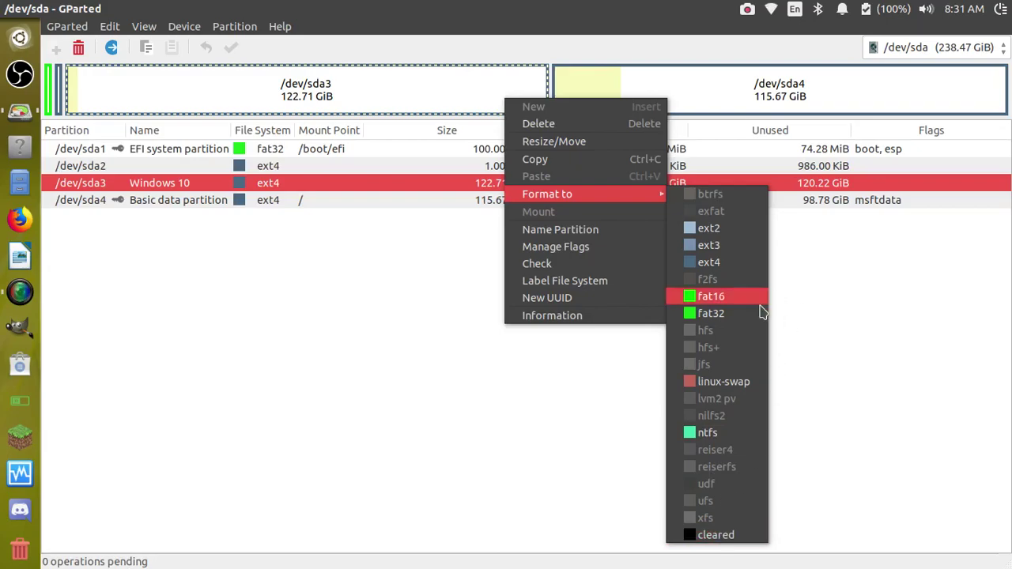
{"action": "left_click", "coordinate": [734, 265]}
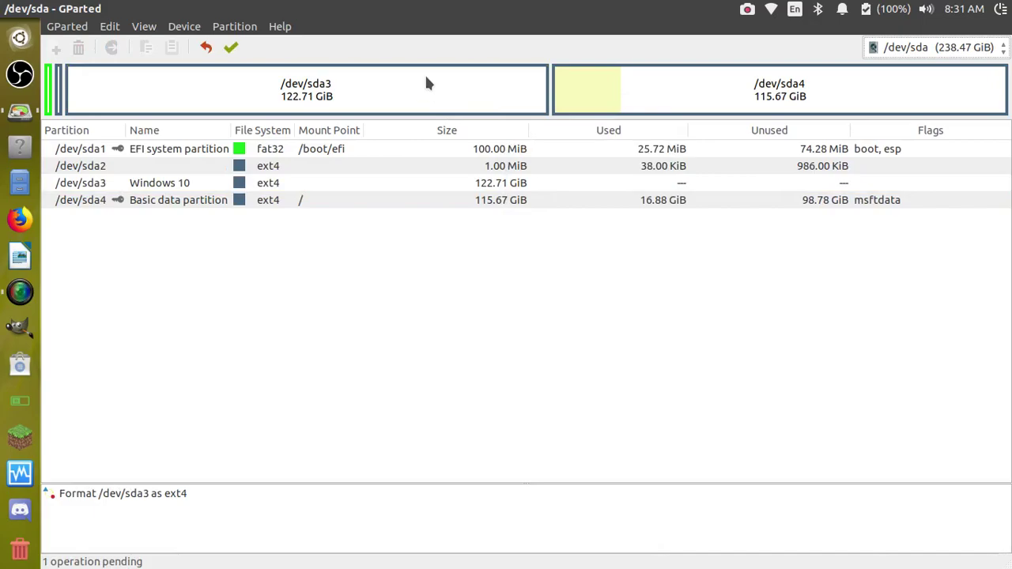
Step: Apply the ext4 format to disk and close the operations report
{"action": "left_click", "coordinate": [231, 48]}
{"action": "left_click", "coordinate": [712, 346]}
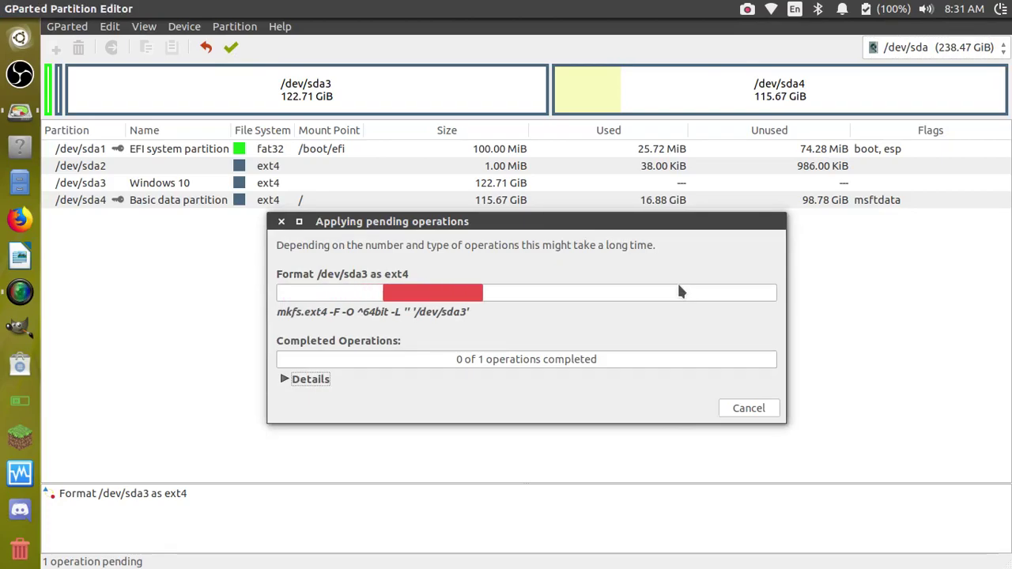
{"action": "left_click", "coordinate": [728, 407]}
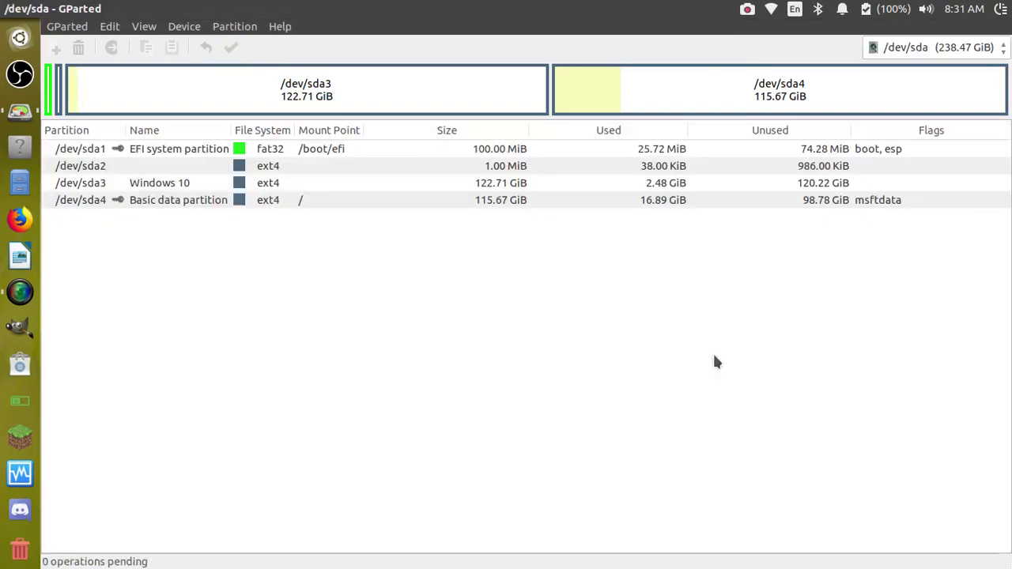
Step: Open and dismiss /dev/sda3's actions, then select the EFI and sda4 partitions
{"action": "right_click", "coordinate": [332, 73]}
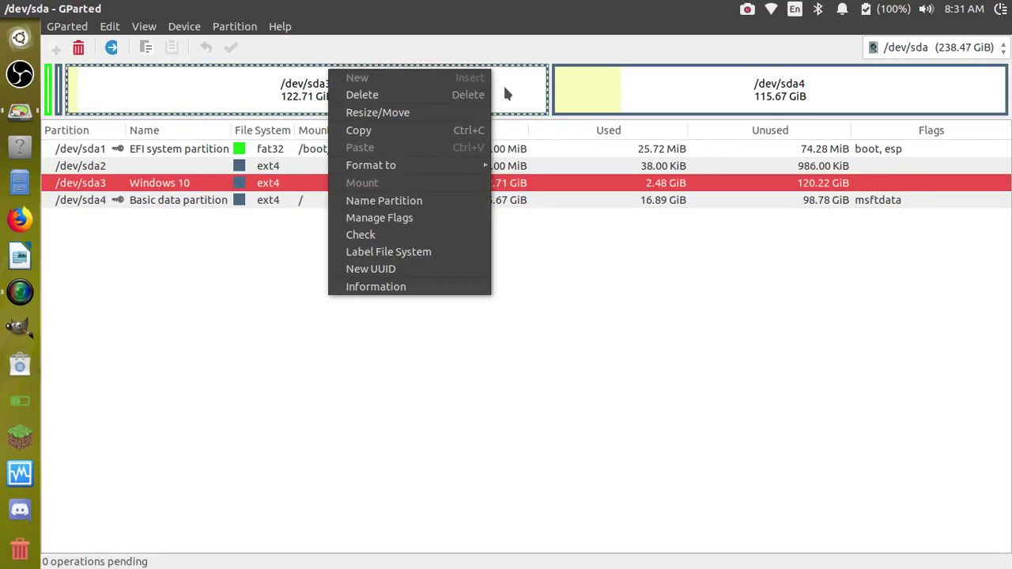
{"action": "left_click", "coordinate": [580, 93]}
{"action": "right_click", "coordinate": [390, 74]}
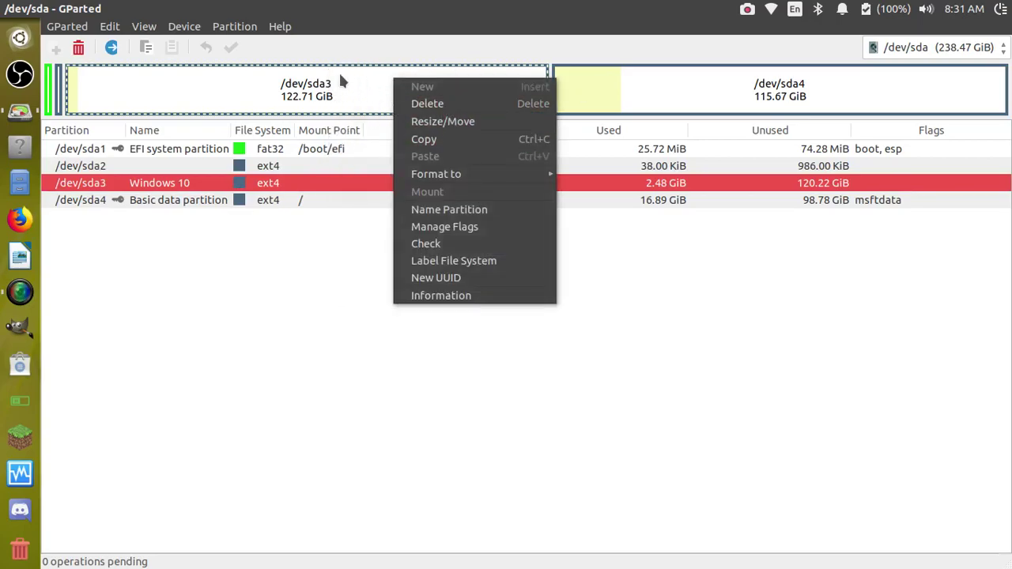
{"action": "left_click", "coordinate": [348, 164]}
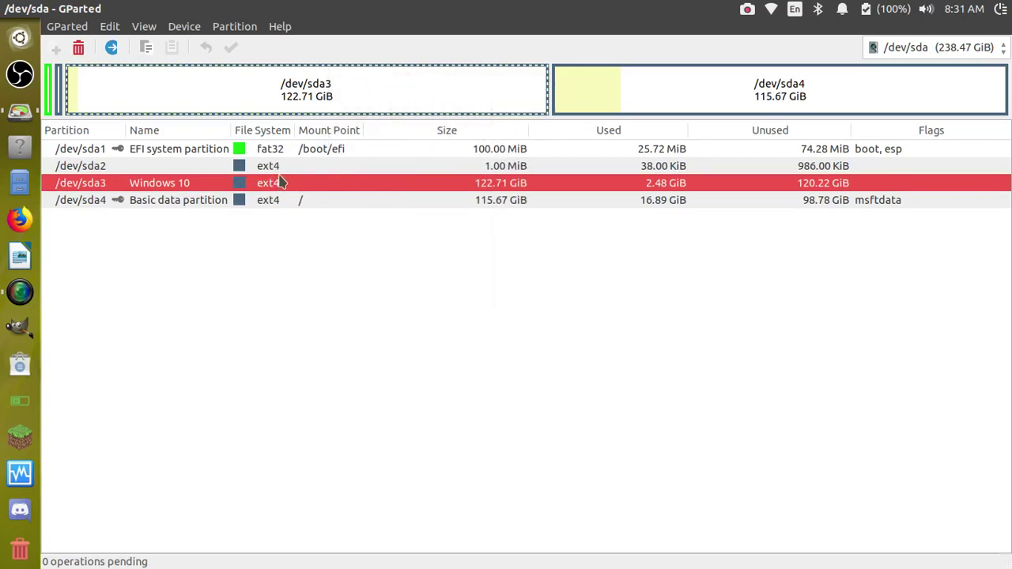
{"action": "left_click", "coordinate": [147, 152]}
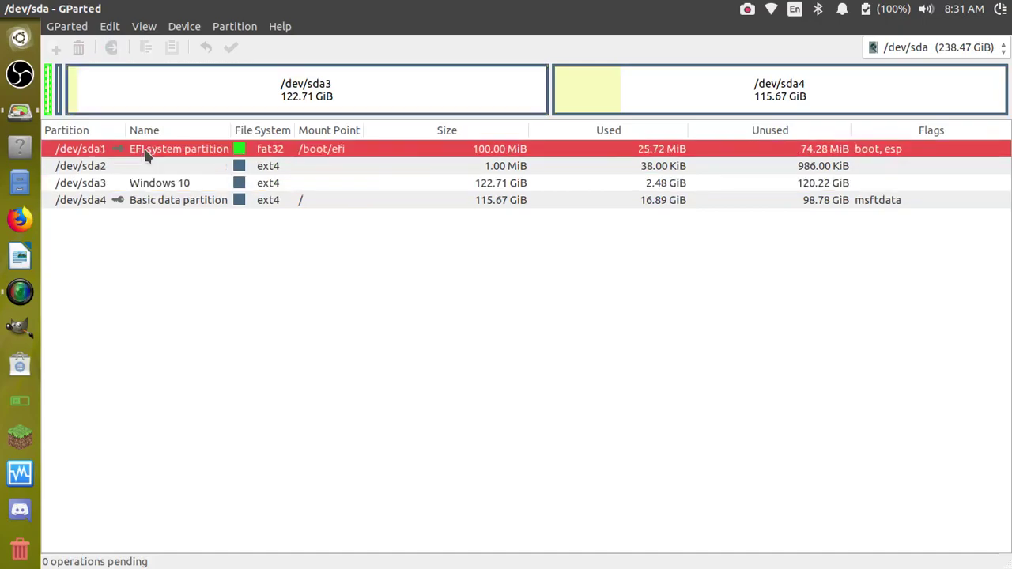
{"action": "left_click", "coordinate": [232, 202]}
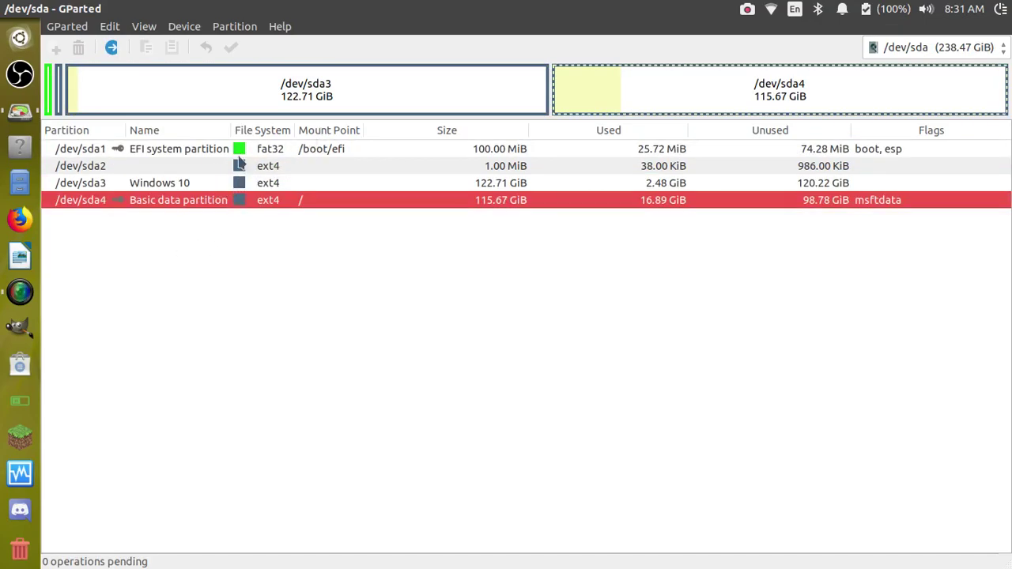
Step: Format the Windows 10 partition as ext3, apply it, and close the report
{"action": "right_click", "coordinate": [236, 187]}
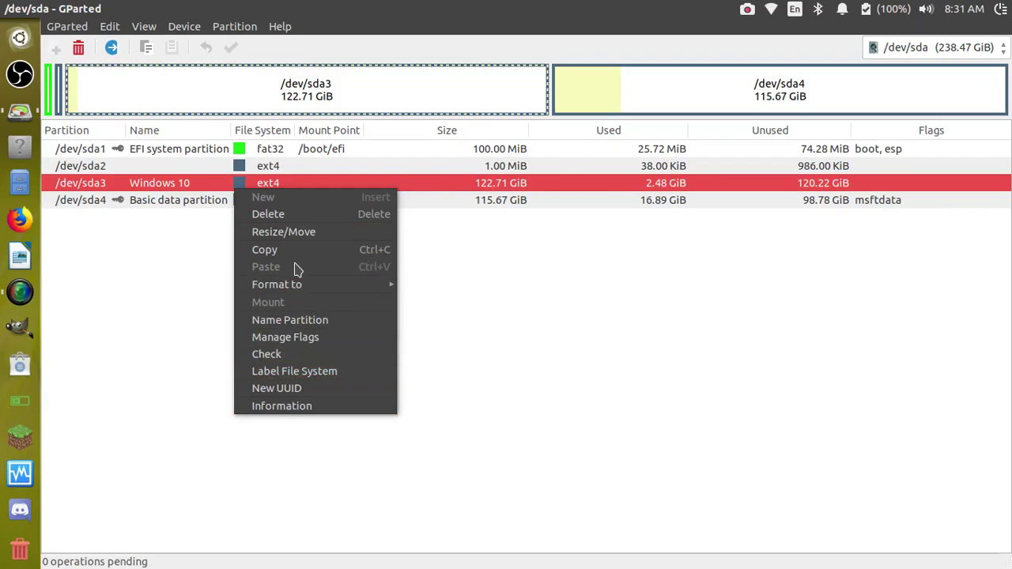
{"action": "mouse_move", "coordinate": [275, 284]}
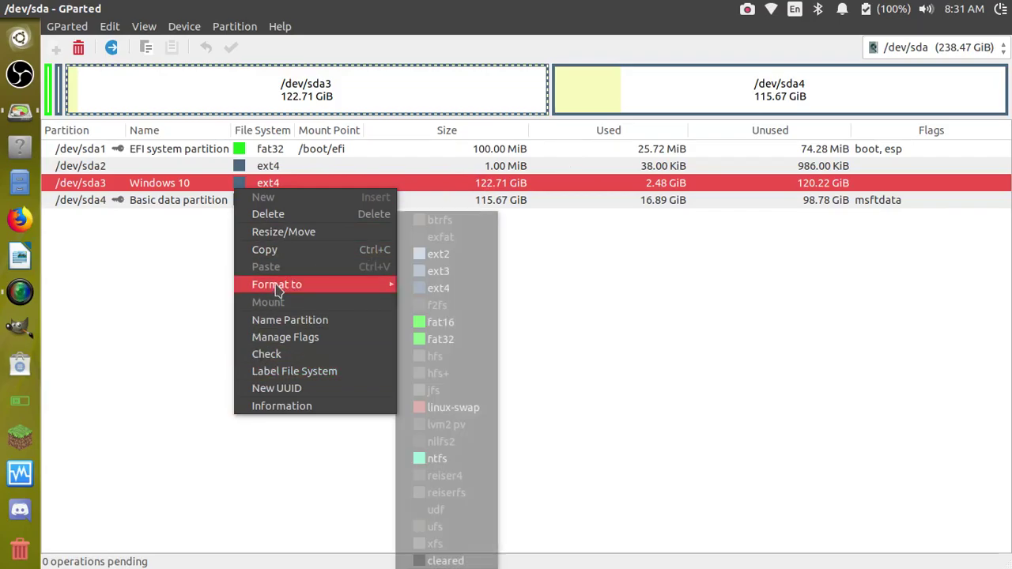
{"action": "left_click", "coordinate": [456, 273]}
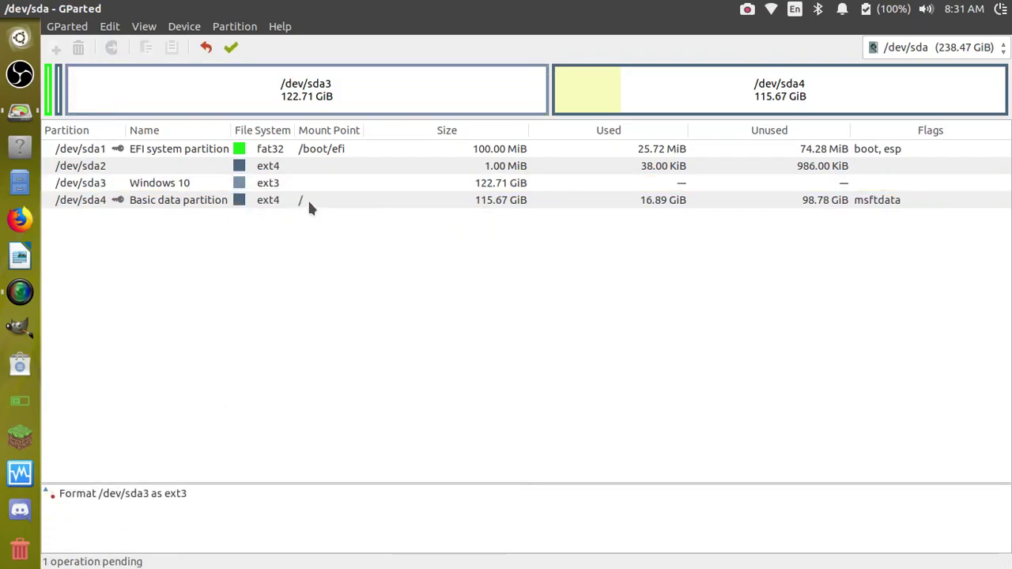
{"action": "left_click", "coordinate": [230, 47]}
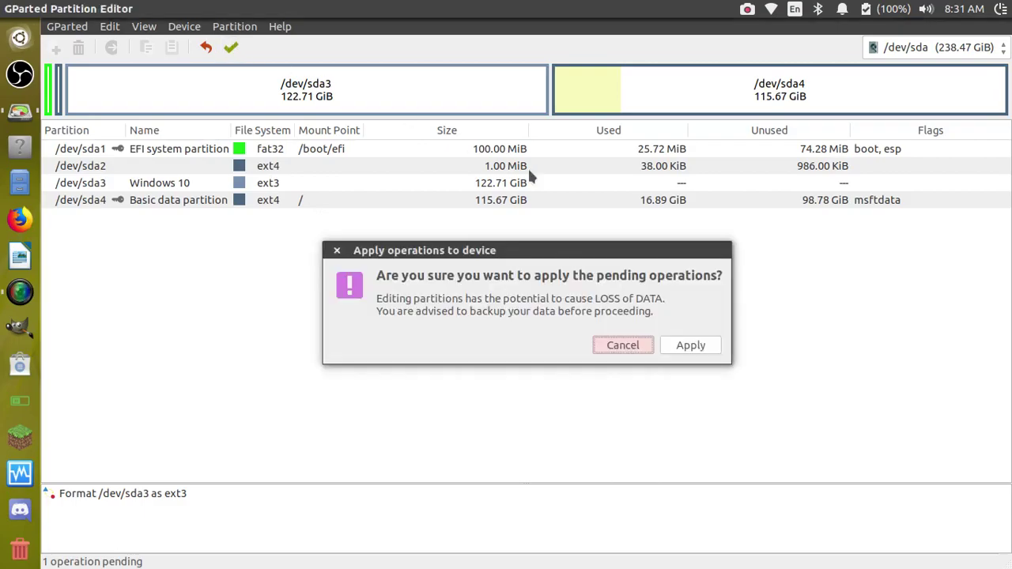
{"action": "left_click", "coordinate": [682, 351]}
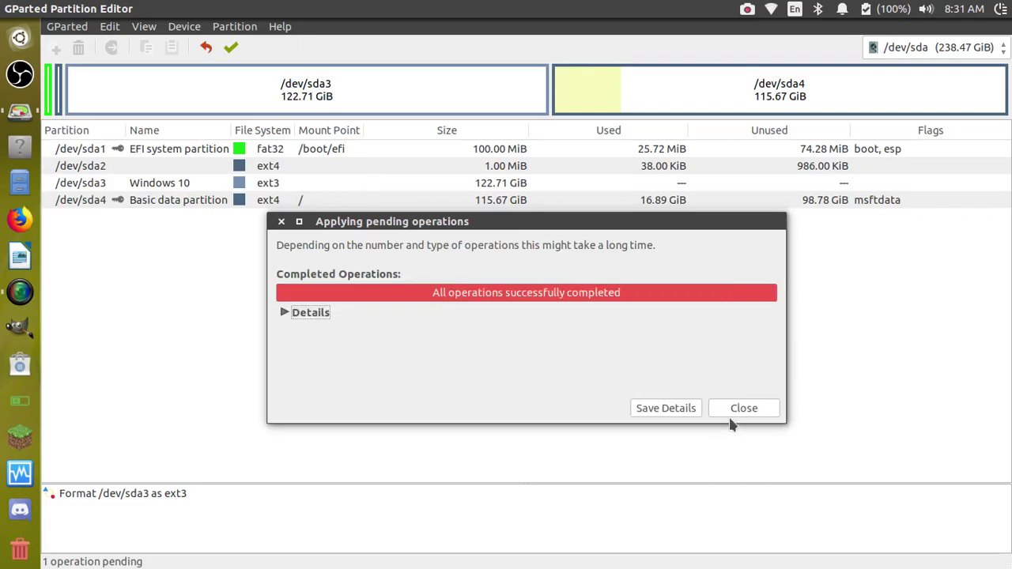
{"action": "left_click", "coordinate": [734, 412]}
{"action": "left_click", "coordinate": [278, 183]}
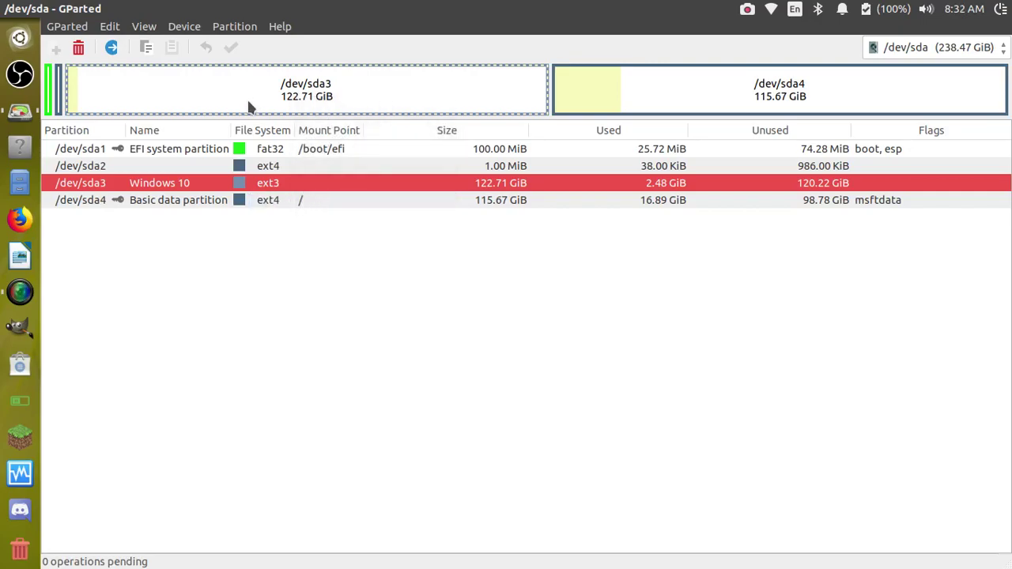
Step: Delete /dev/sda3 and apply the deletion to the disk
{"action": "left_click", "coordinate": [79, 49]}
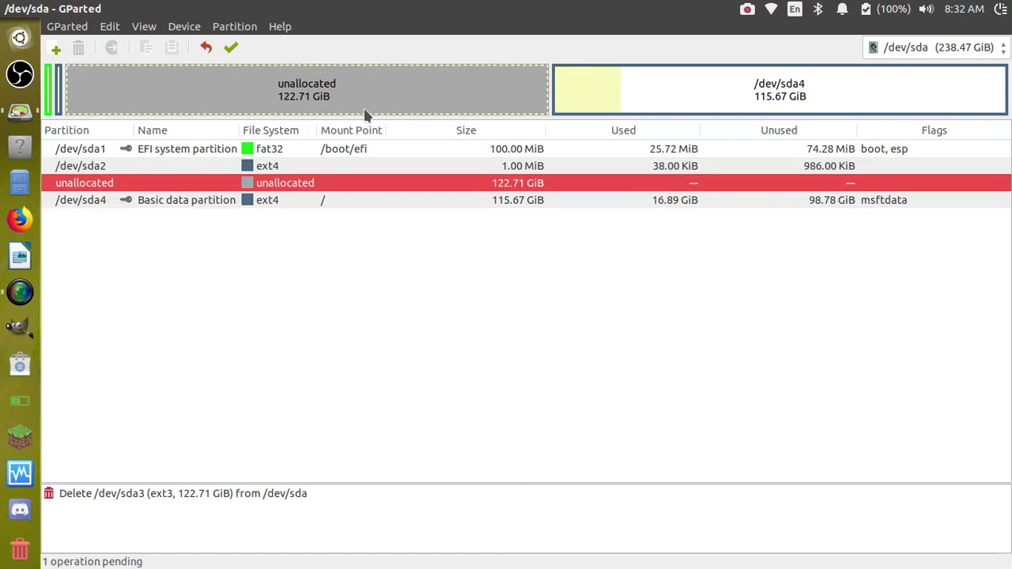
{"action": "left_click", "coordinate": [240, 53]}
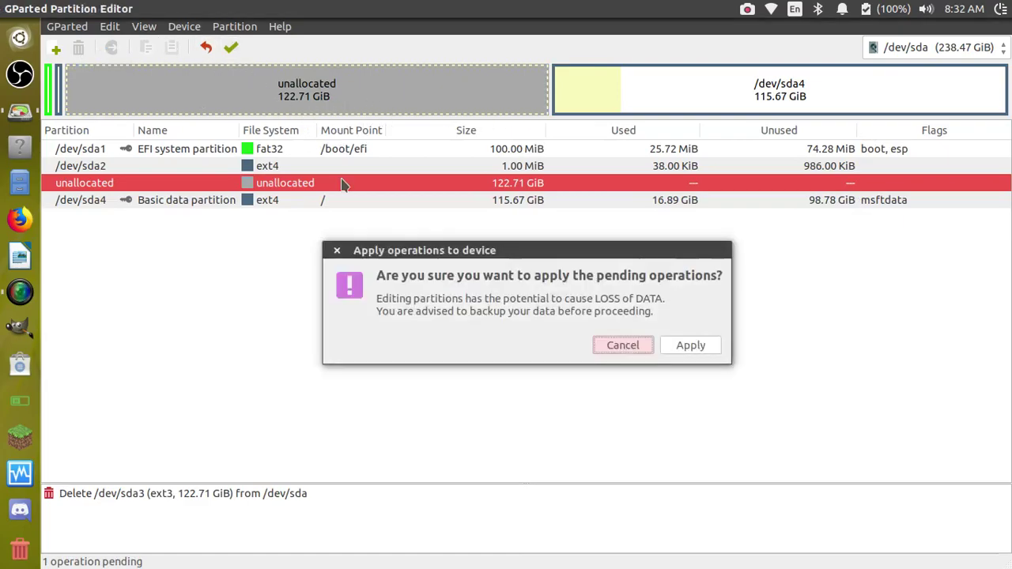
{"action": "left_click", "coordinate": [685, 345]}
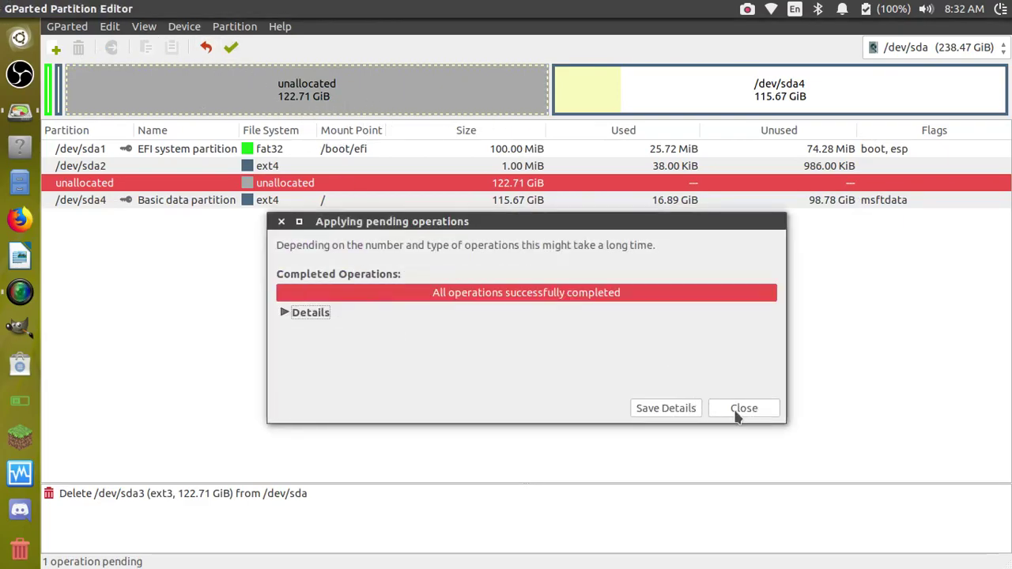
{"action": "left_click", "coordinate": [740, 411]}
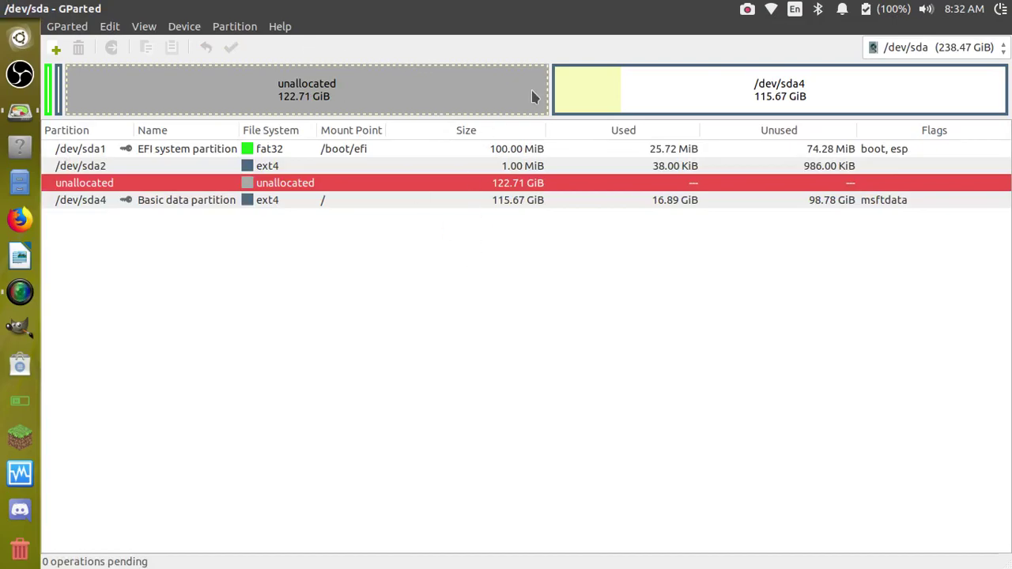
Step: Select sda4, the unallocated space, sda2, sda1 and sda4 to review the layout
{"action": "left_click", "coordinate": [290, 202]}
{"action": "left_click", "coordinate": [261, 182]}
{"action": "left_click", "coordinate": [248, 166]}
{"action": "left_click", "coordinate": [247, 150]}
{"action": "left_click", "coordinate": [641, 69]}
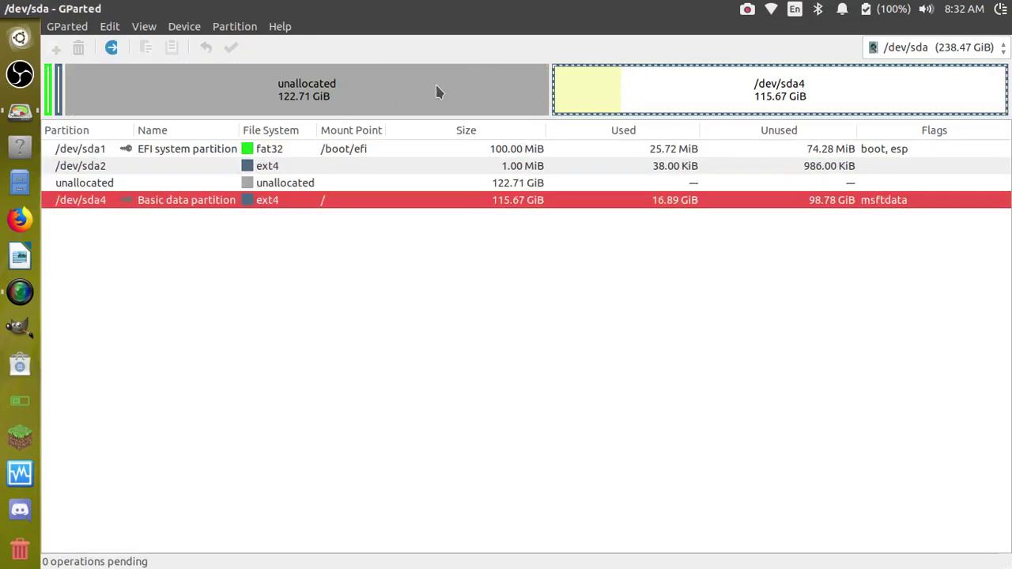
{"action": "right_click", "coordinate": [758, 96]}
{"action": "left_click", "coordinate": [822, 142]}
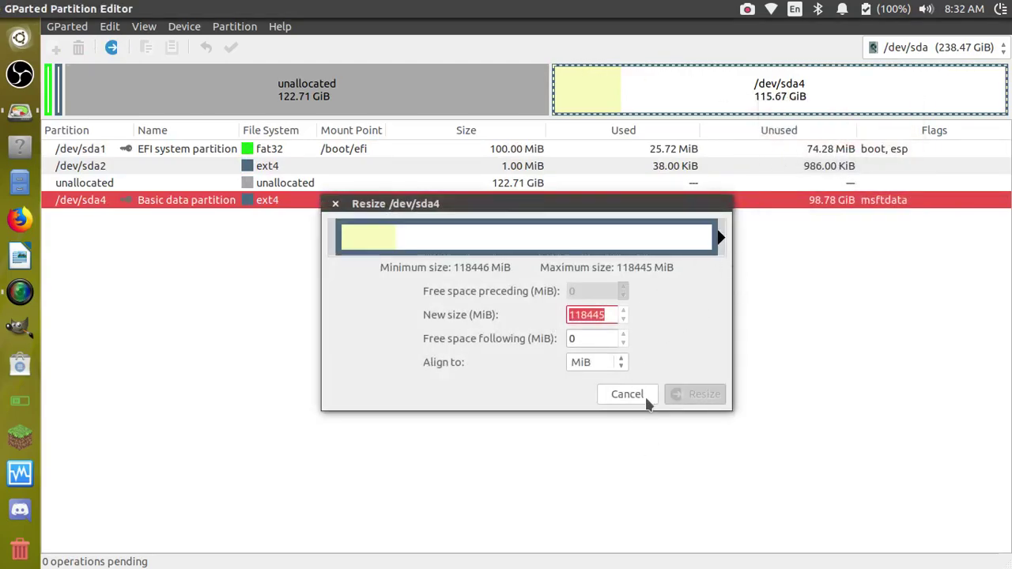
{"action": "left_click", "coordinate": [621, 394]}
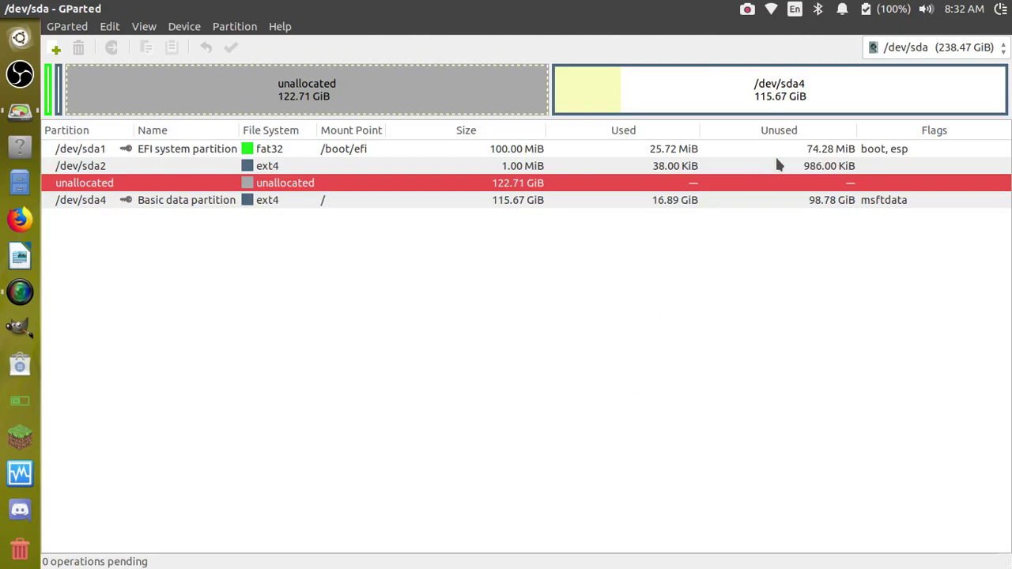
{"action": "right_click", "coordinate": [617, 82]}
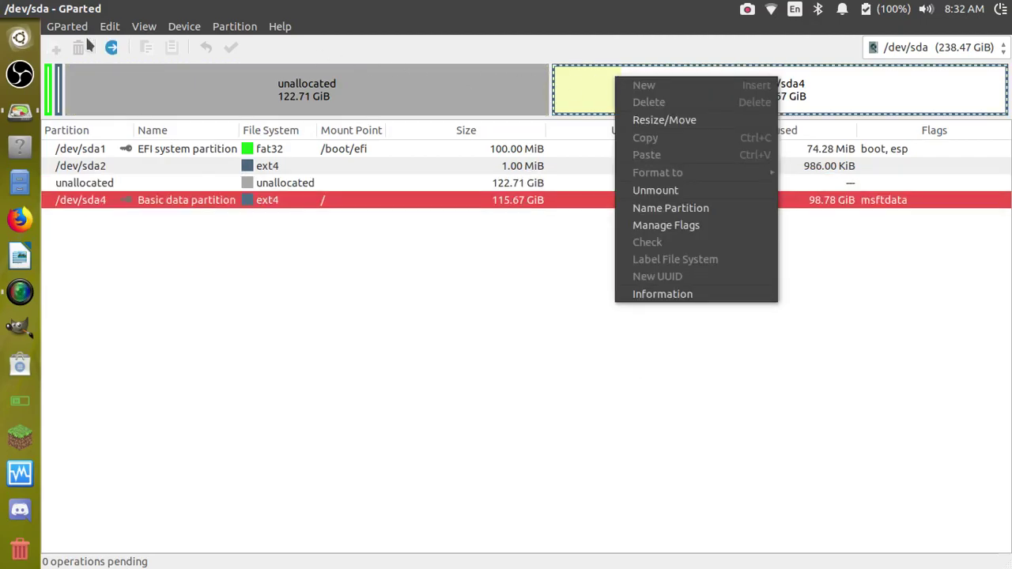
{"action": "key", "text": "Escape"}
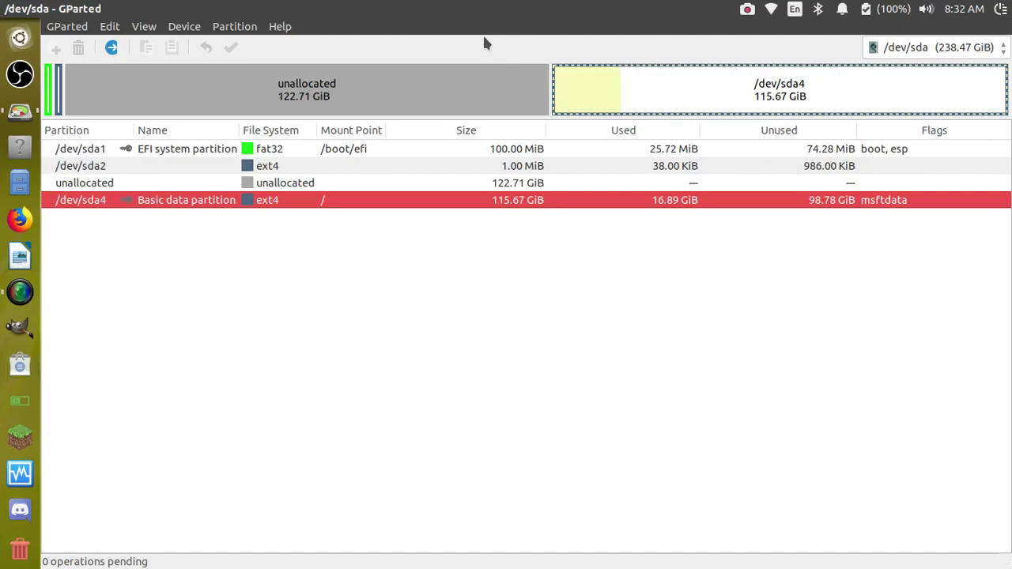
{"action": "left_click", "coordinate": [442, 75]}
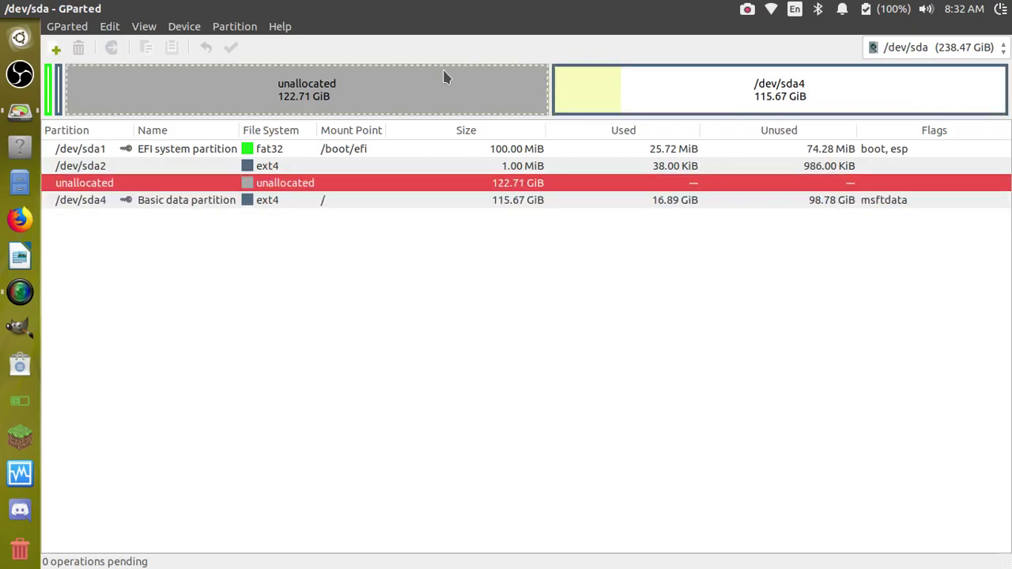
{"action": "left_click", "coordinate": [554, 75]}
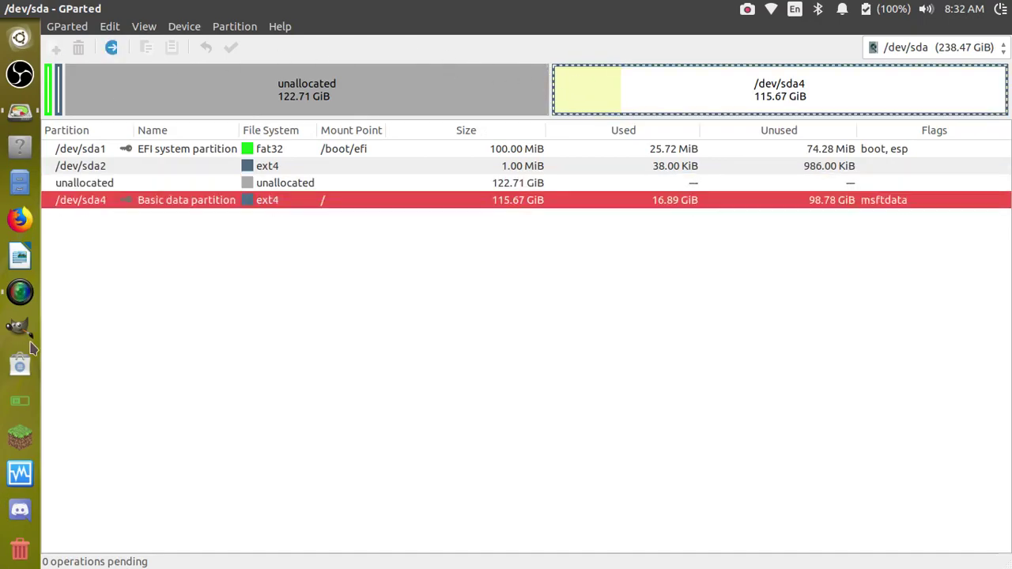
{"action": "left_click", "coordinate": [20, 38]}
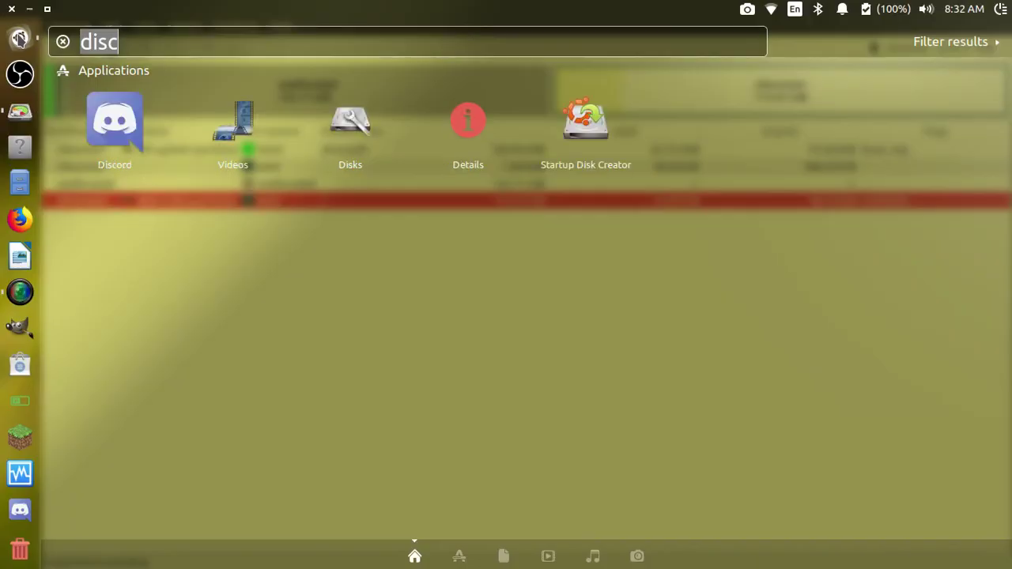
{"action": "left_click", "coordinate": [11, 9]}
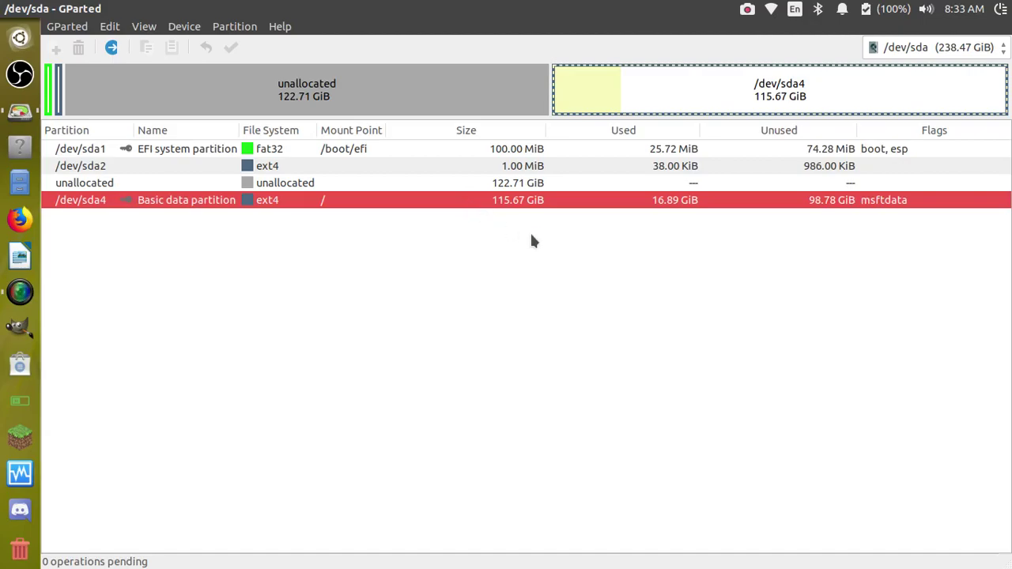
{"action": "mouse_move", "coordinate": [3, 7]}
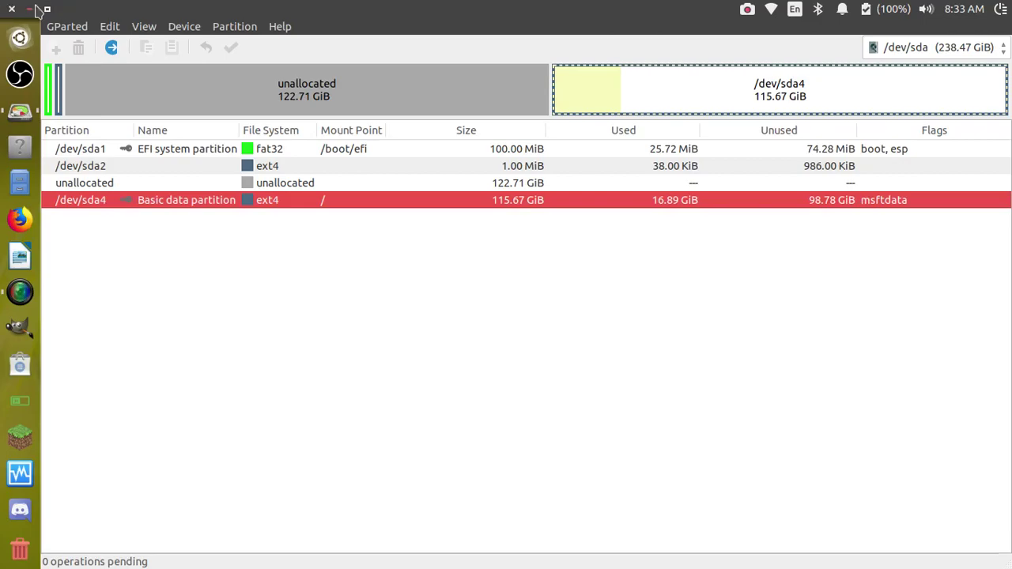
{"action": "left_click", "coordinate": [10, 8]}
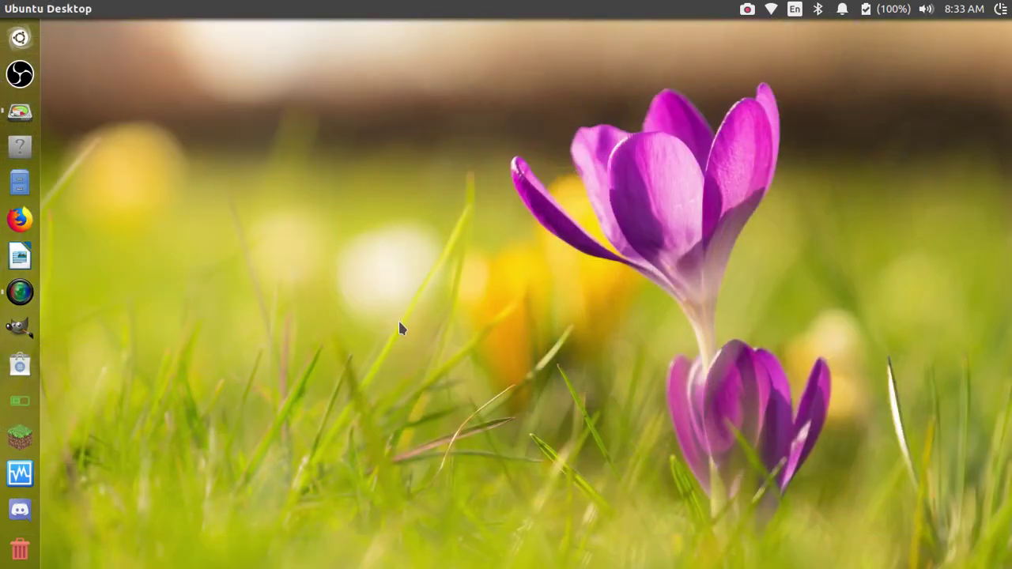
{"action": "left_click_drag", "start_coordinate": [237, 169], "coordinate": [788, 547]}
{"action": "left_click", "coordinate": [19, 110]}
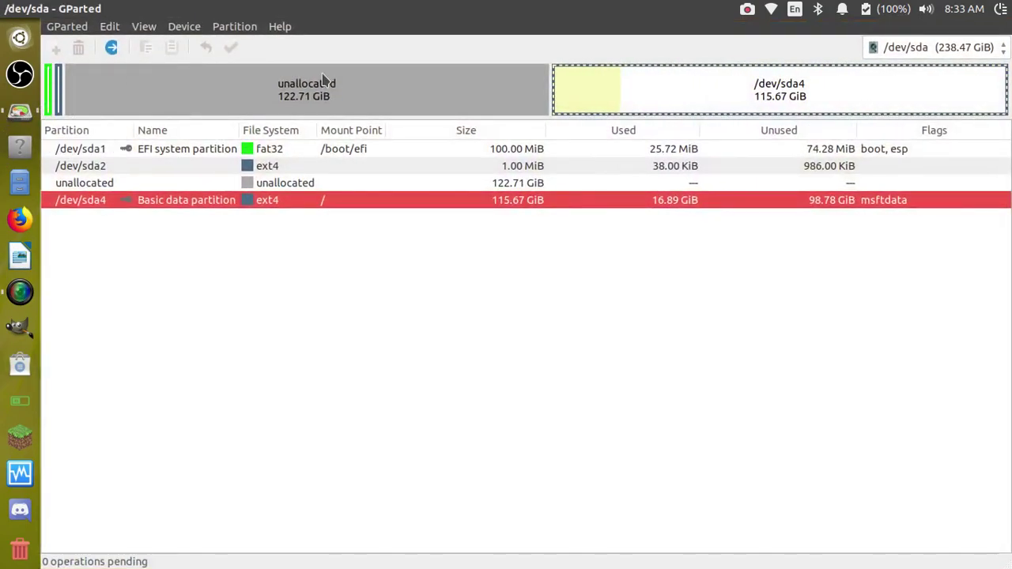
{"action": "left_click", "coordinate": [223, 29]}
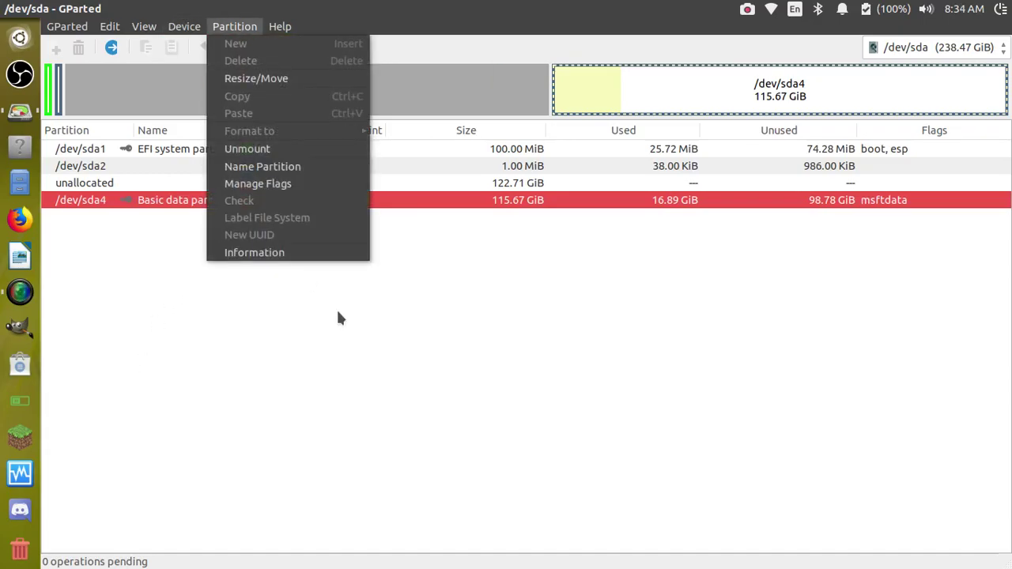
Step: Refresh devices from the GParted menu to rescan the disks
{"action": "mouse_move", "coordinate": [155, 39]}
{"action": "mouse_move", "coordinate": [115, 27]}
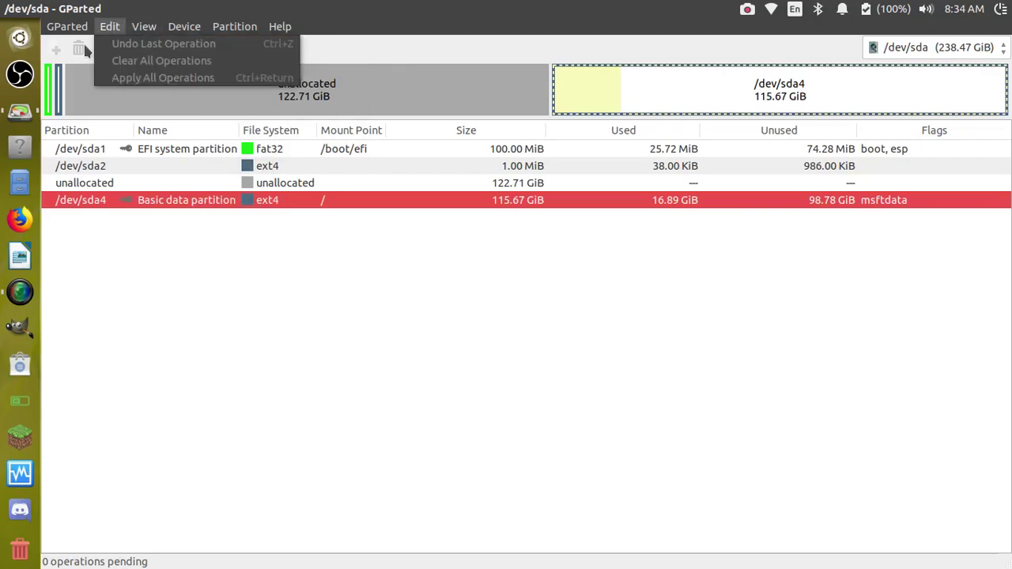
{"action": "left_click", "coordinate": [89, 41]}
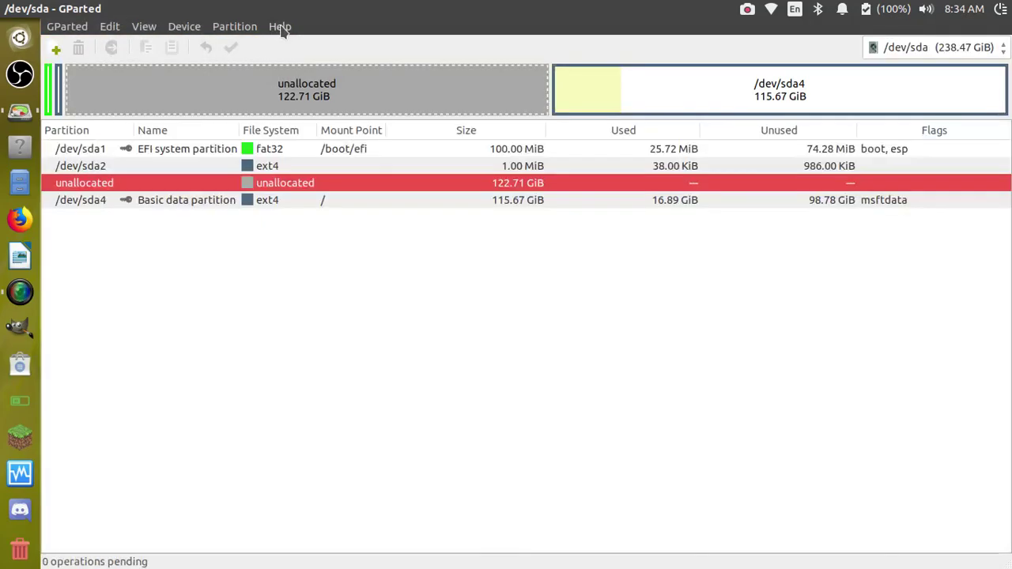
Step: View the About GParted version information and close it
{"action": "left_click", "coordinate": [281, 27]}
{"action": "left_click", "coordinate": [277, 61]}
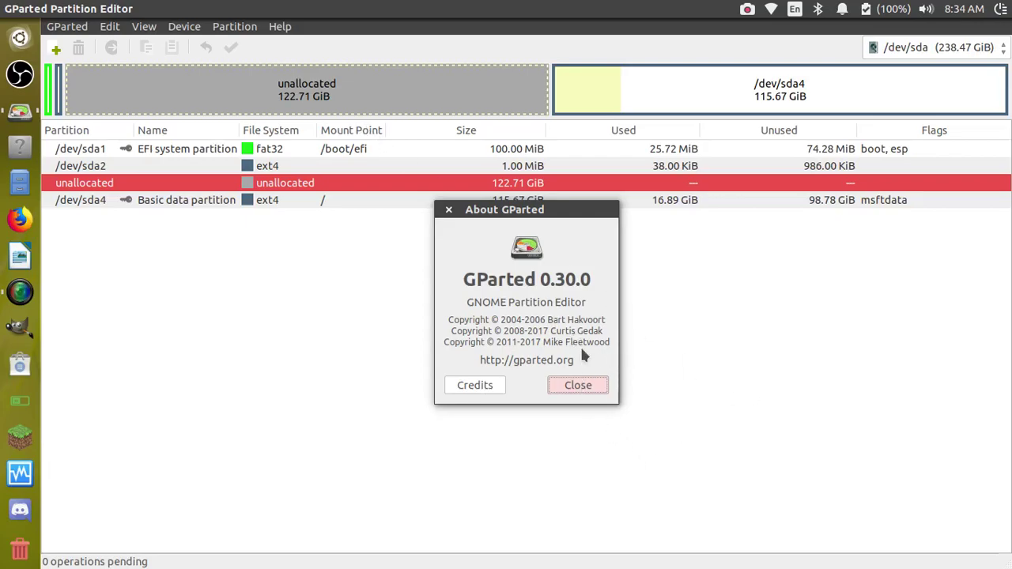
{"action": "left_click", "coordinate": [606, 386]}
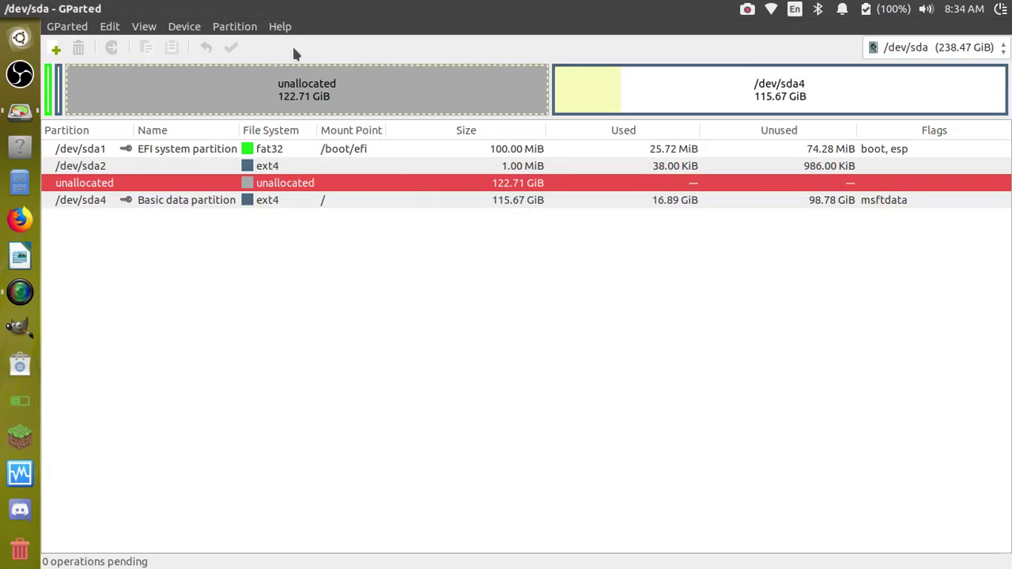
Step: Browse the menu bar, then close the GParted window
{"action": "left_click", "coordinate": [245, 26]}
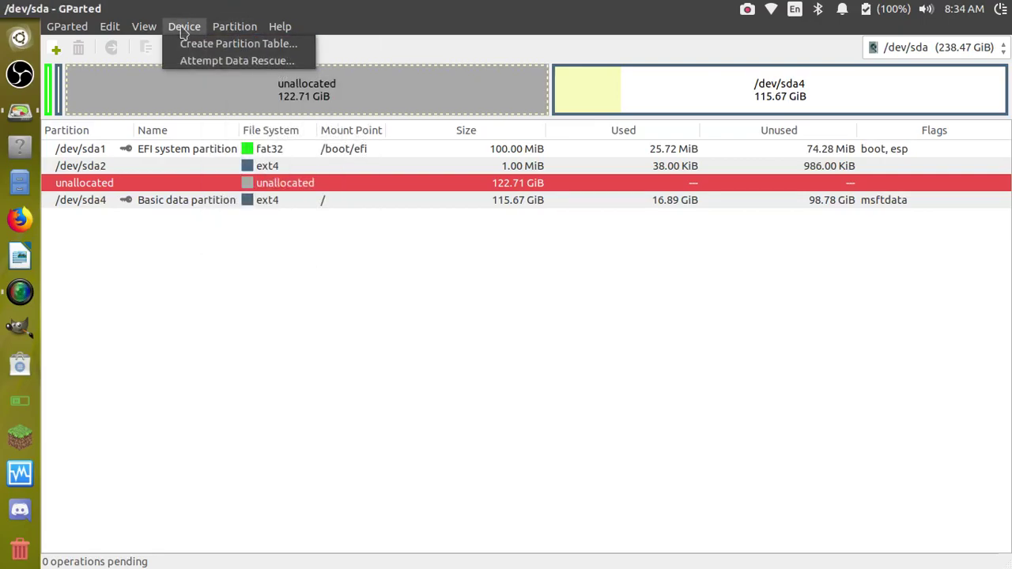
{"action": "mouse_move", "coordinate": [141, 28]}
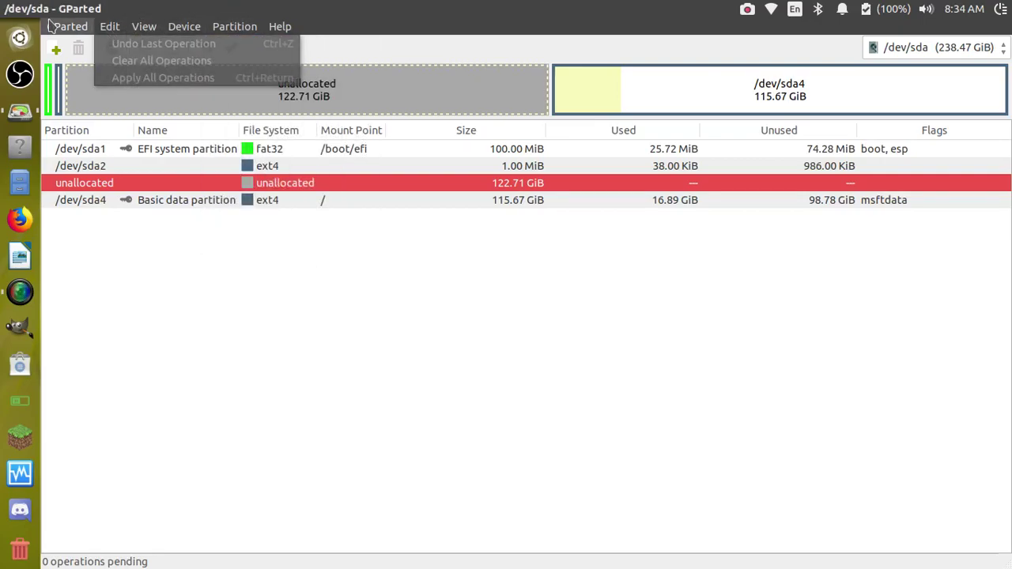
{"action": "mouse_move", "coordinate": [185, 26]}
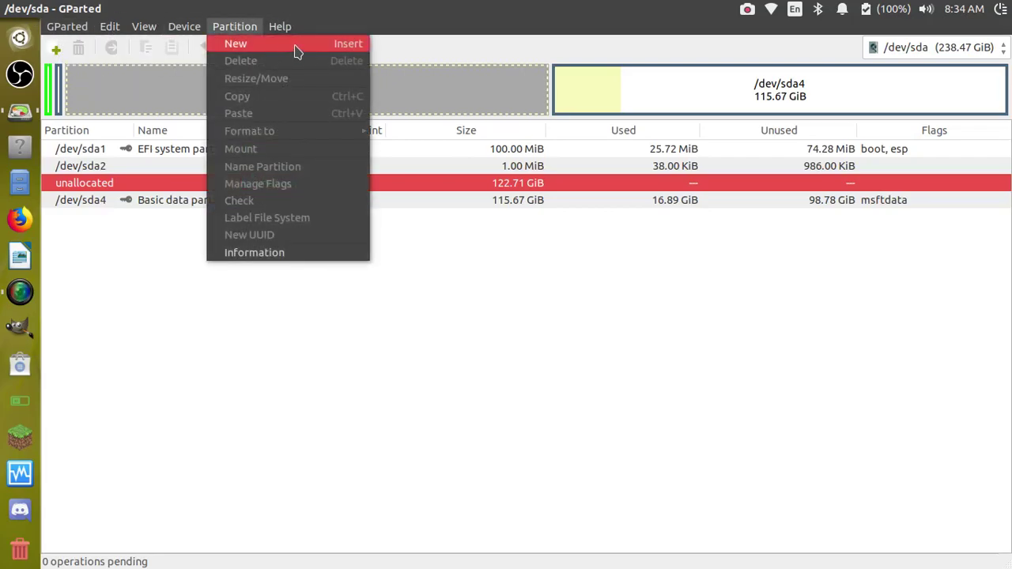
{"action": "mouse_move", "coordinate": [299, 35]}
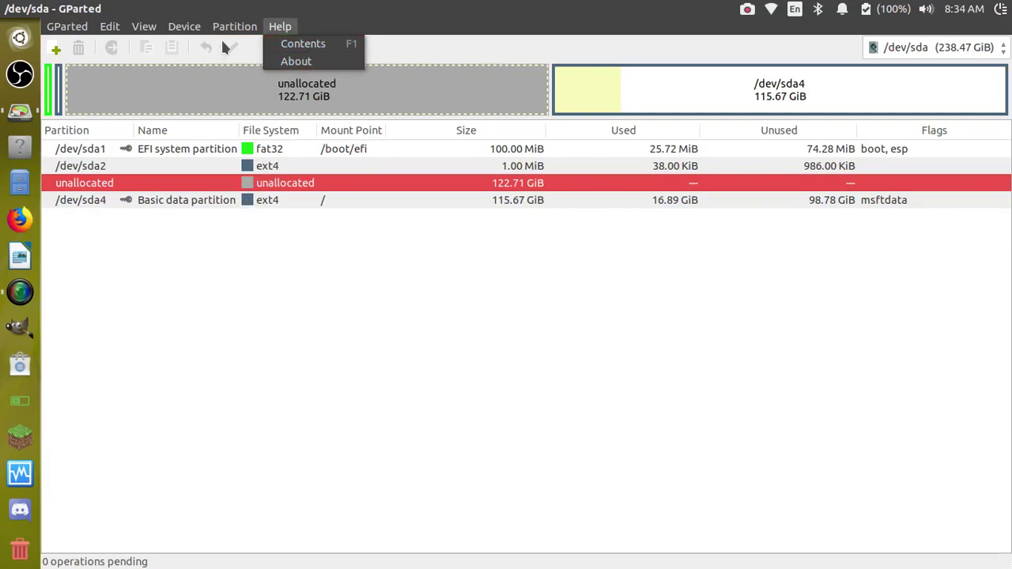
{"action": "left_click", "coordinate": [7, 10]}
{"action": "left_click", "coordinate": [9, 8]}
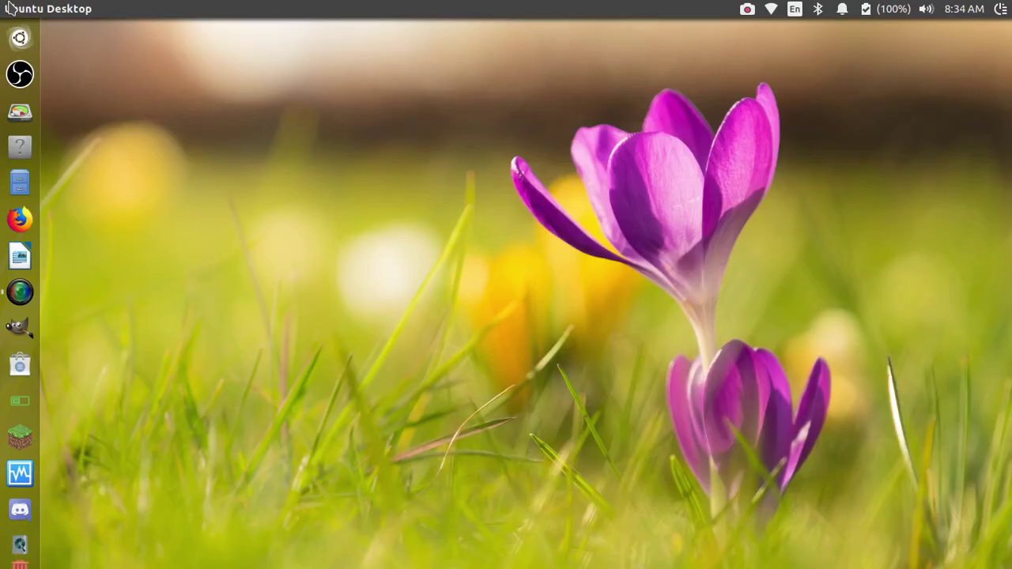